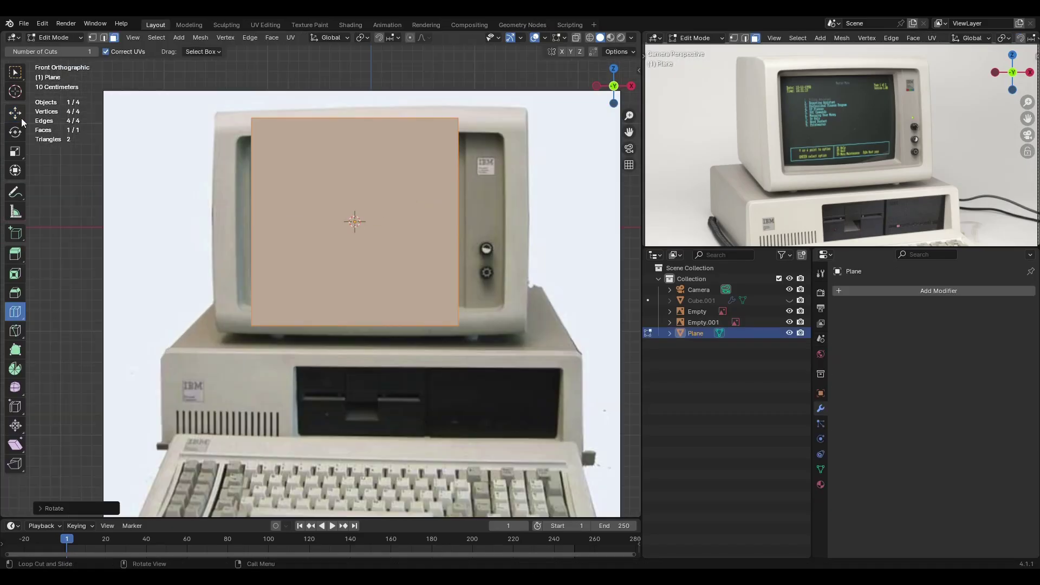
Step: Extrude the monitor plane's whole face and scale it inward into a frame
key(a)
key(e)
key(s)
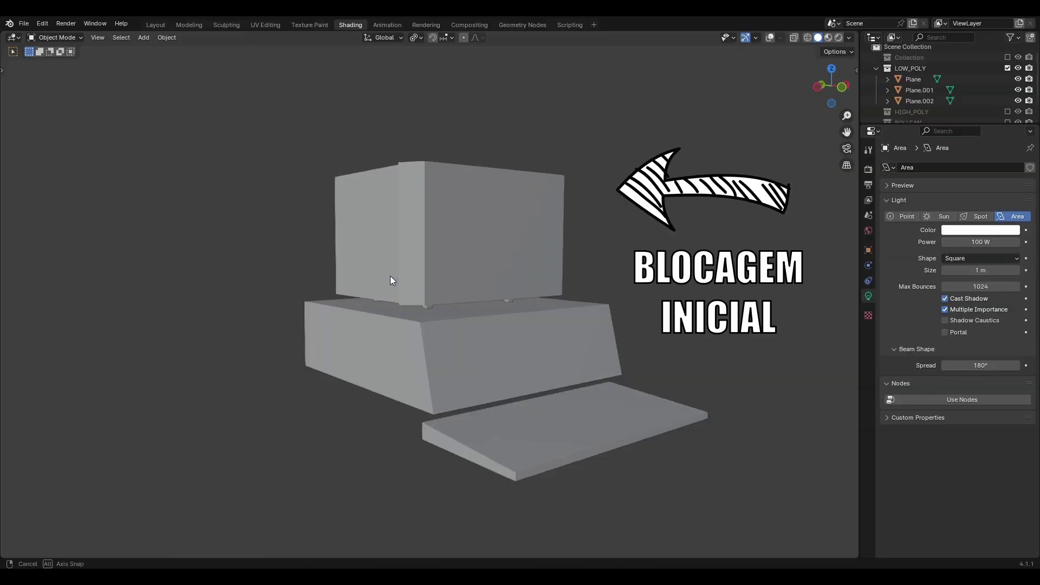
Step: Orbit around the blockout to inspect the monitor frame from the side
middle_drag(606, 272, 774, 171)
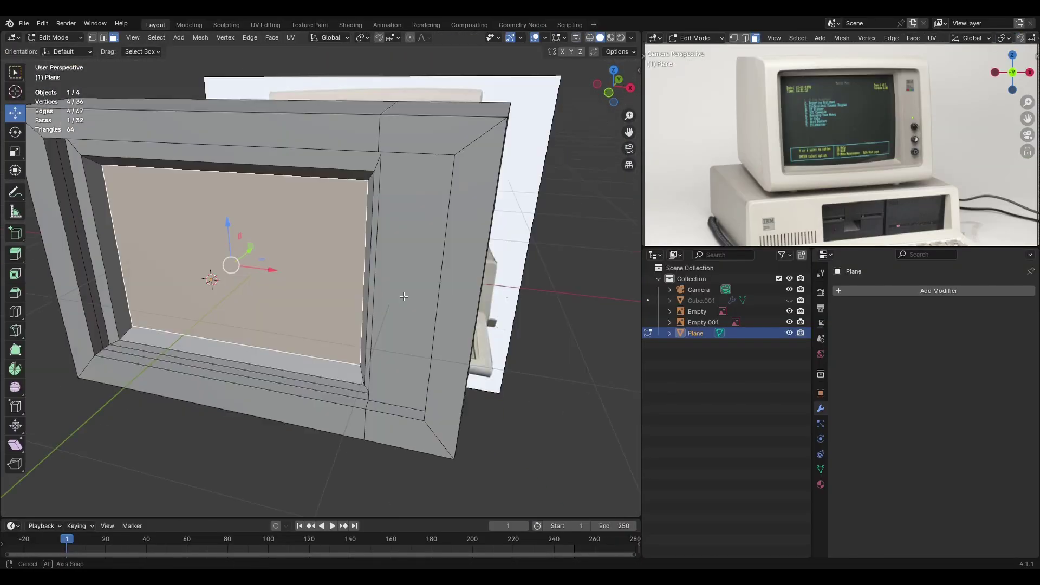
middle_drag(404, 297, 613, 161)
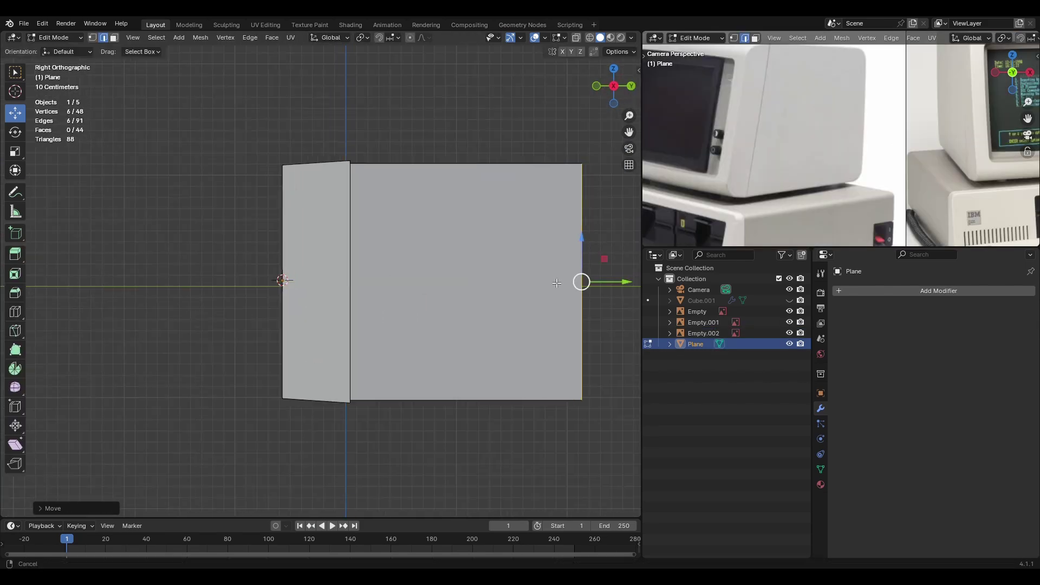
middle_drag(263, 276, 315, 289)
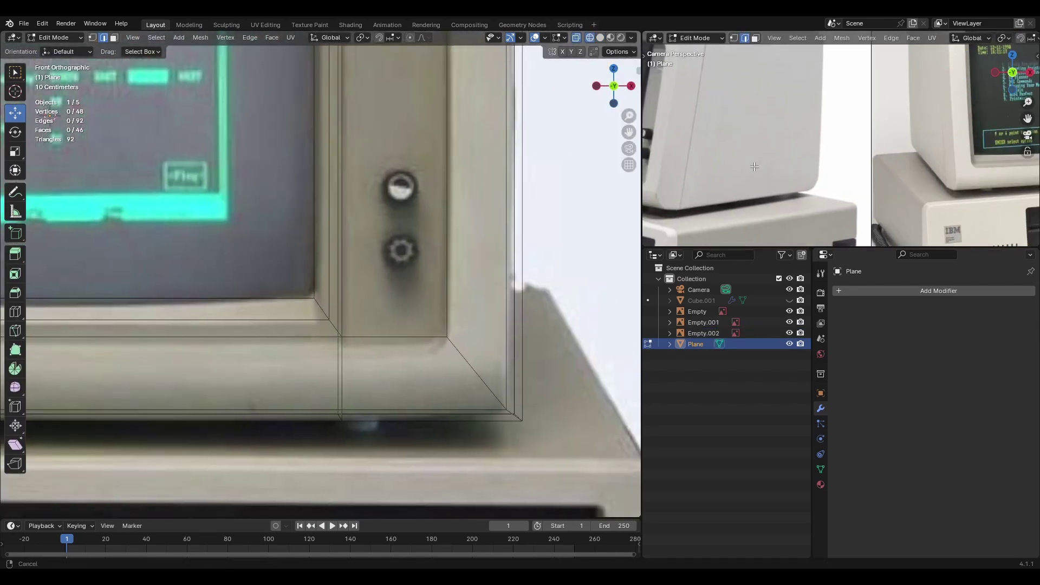
Step: Add a cylinder to the scene and adjust its vertex count
key(shift+a)
click(325, 350)
double_click(138, 377)
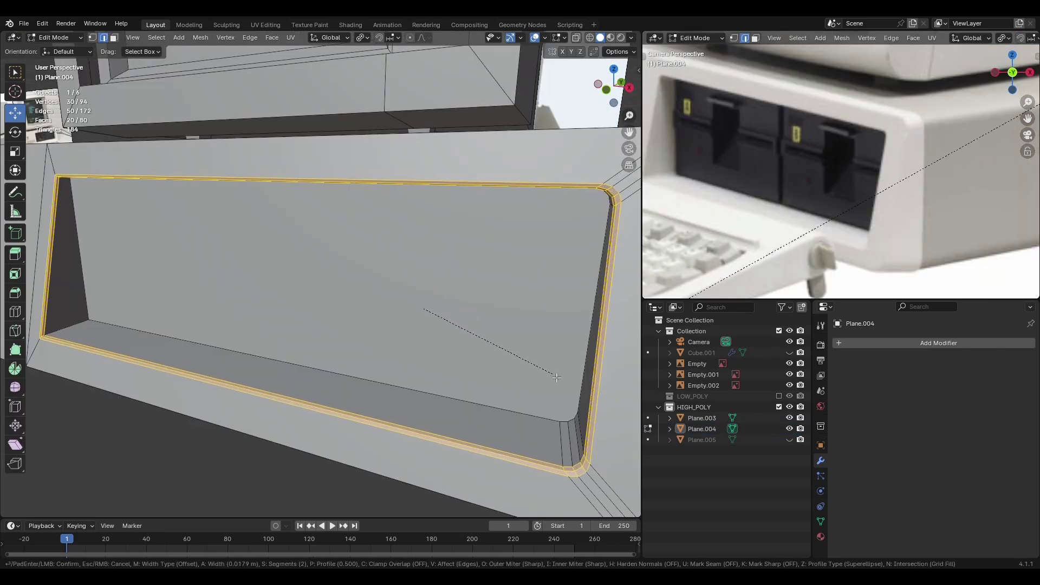
Step: Confirm the opening's bevel and shade the system unit case smooth
click(558, 378)
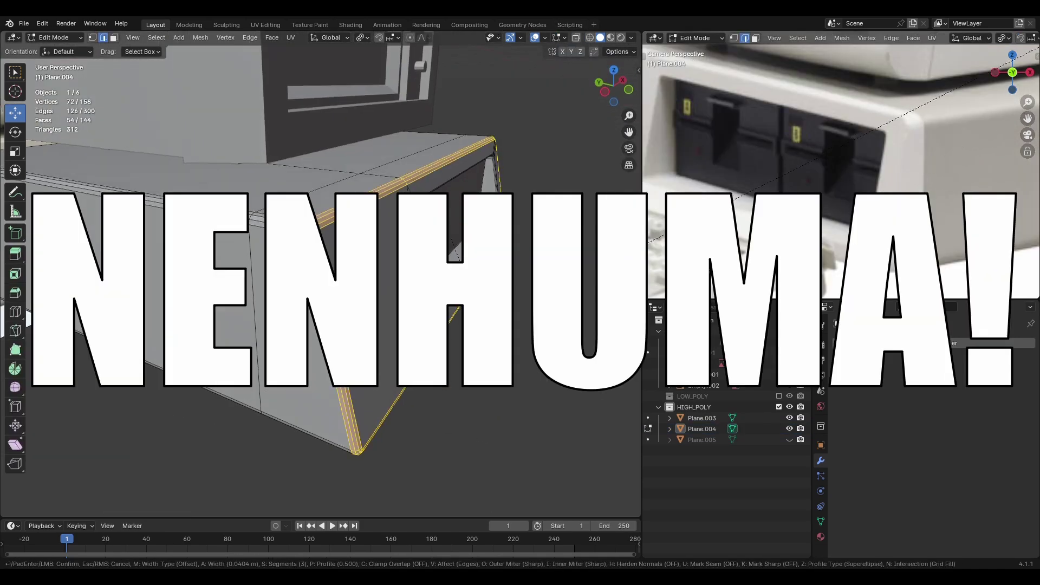
key(Tab)
mouse_move(476, 327)
middle_down()
mouse_move(345, 398)
mouse_move(349, 256)
middle_up()
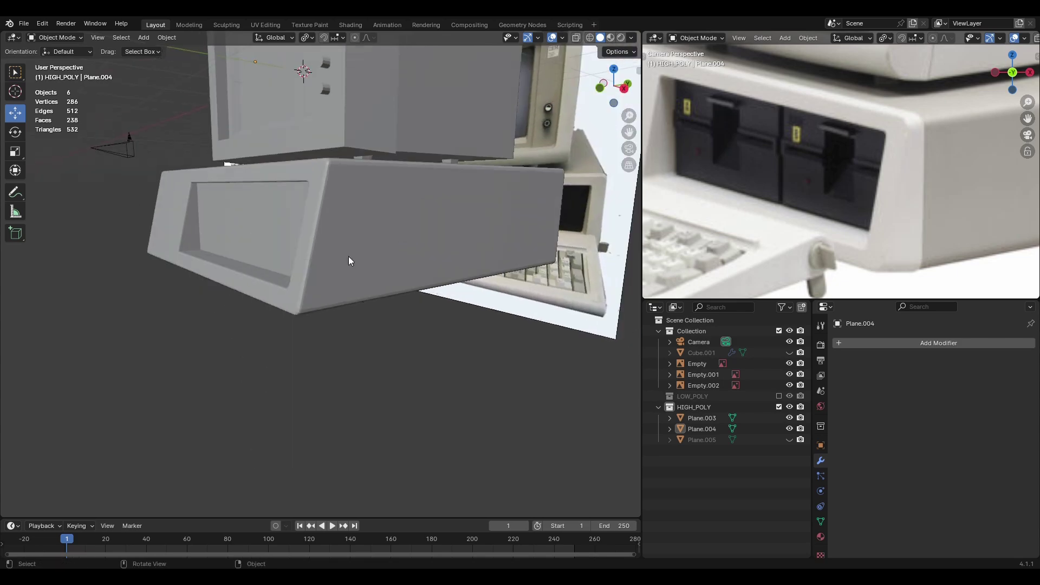
click(349, 261)
right_click(348, 265)
click(347, 274)
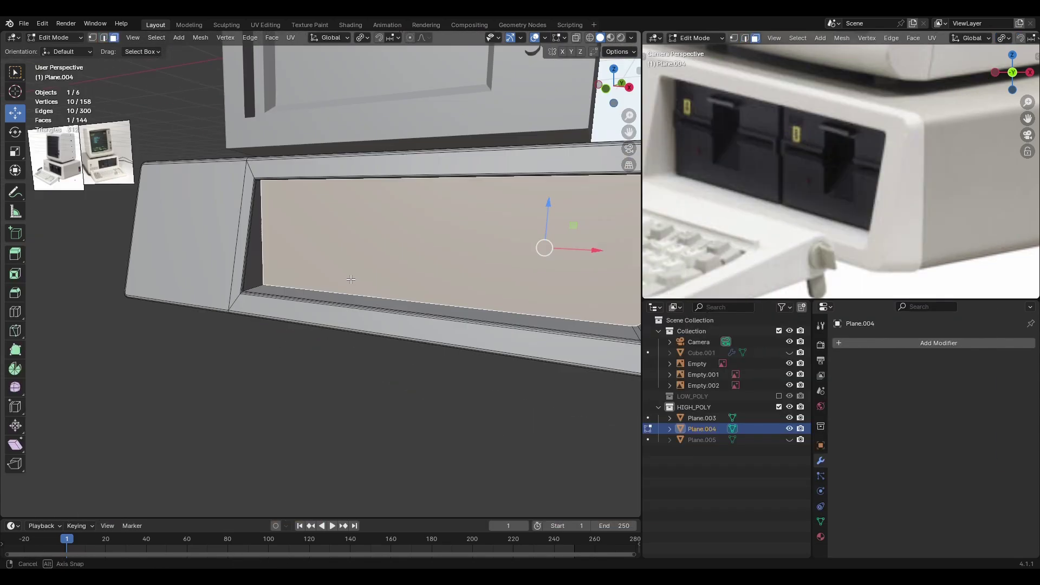
Step: Separate the case's front panel face into its own object
middle_drag(351, 279, 294, 267)
right_click(294, 268)
click(339, 428)
middle_drag(338, 428, 350, 403)
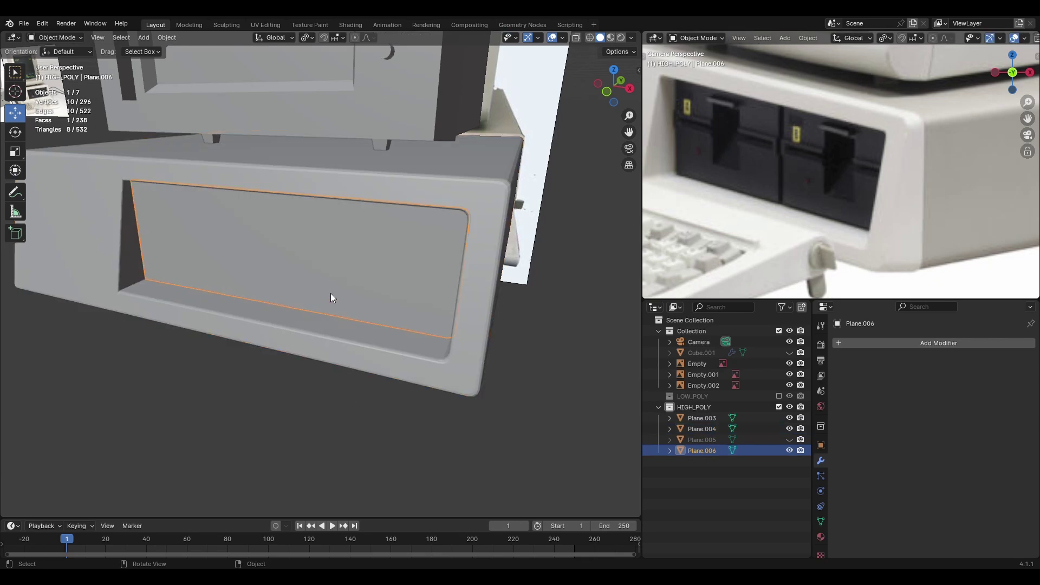
middle_drag(332, 297, 280, 294)
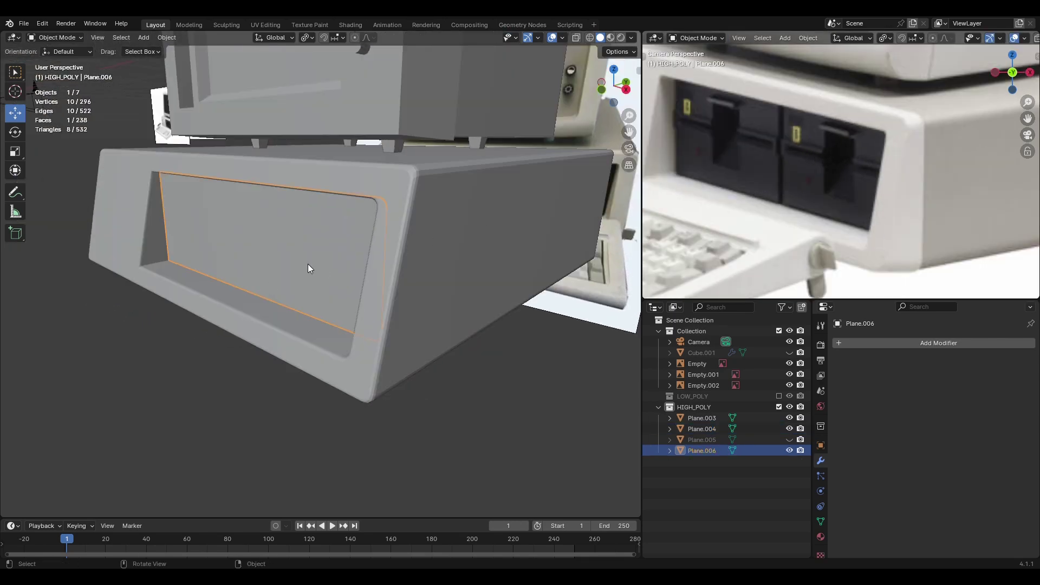
Step: Switch to a front wireframe view and select the drive reference image
key(KP_1)
key(z)
click(184, 210)
scroll(252, 230, up, 2)
click(238, 283)
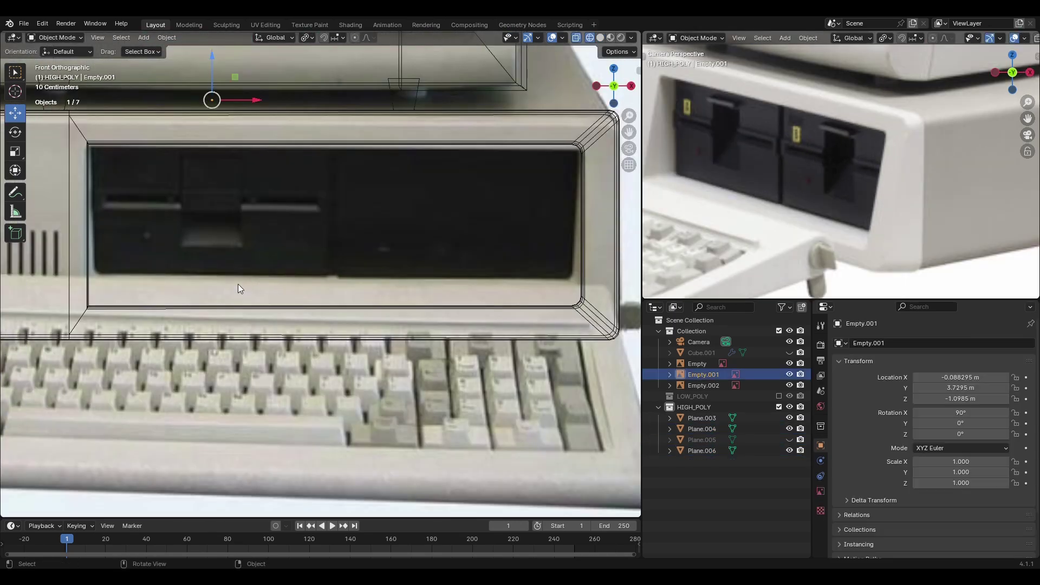
scroll(238, 284, down, 3)
key(z)
Step: Select the separated drive panel and start a loop cut across it
click(380, 243)
key(z)
click(223, 246)
key(Tab)
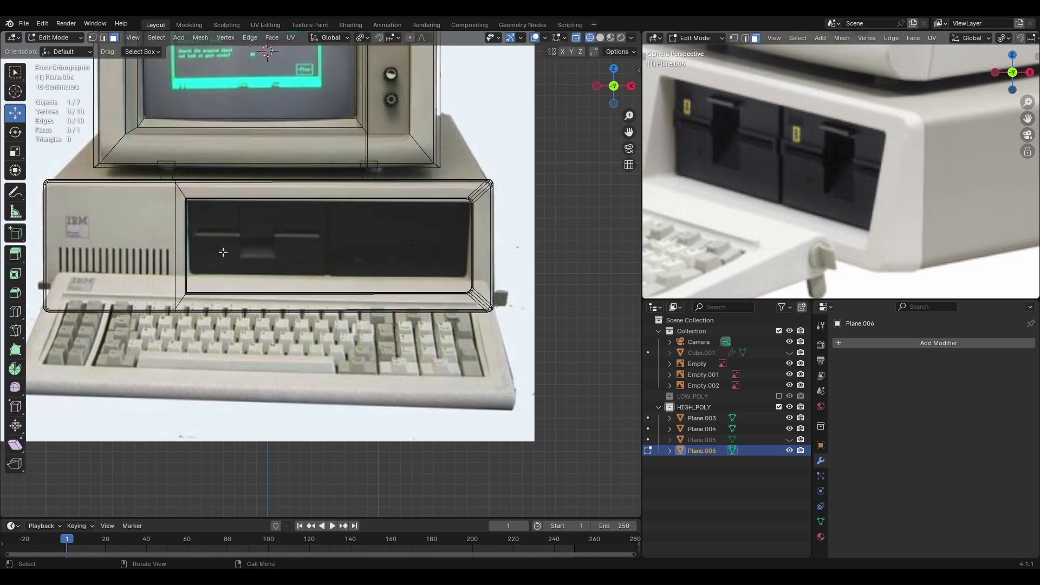
key(ctrl+r)
key(Tab)
Step: Isolate the drive panel in solid display and inspect its mesh
middle_drag(260, 255, 292, 262)
click(223, 294)
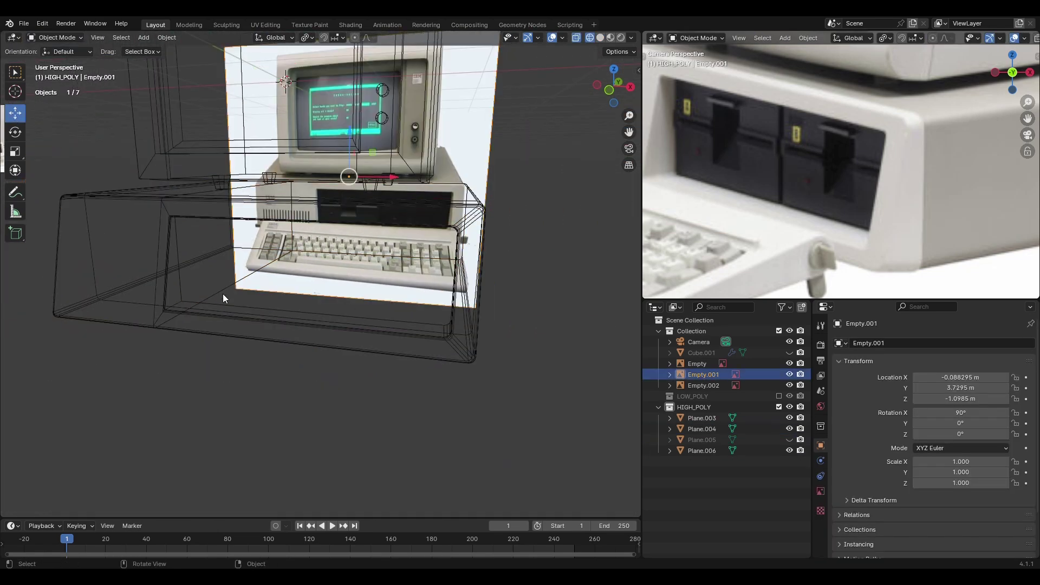
key(z)
click(323, 287)
key(KP_Divide)
key(Tab)
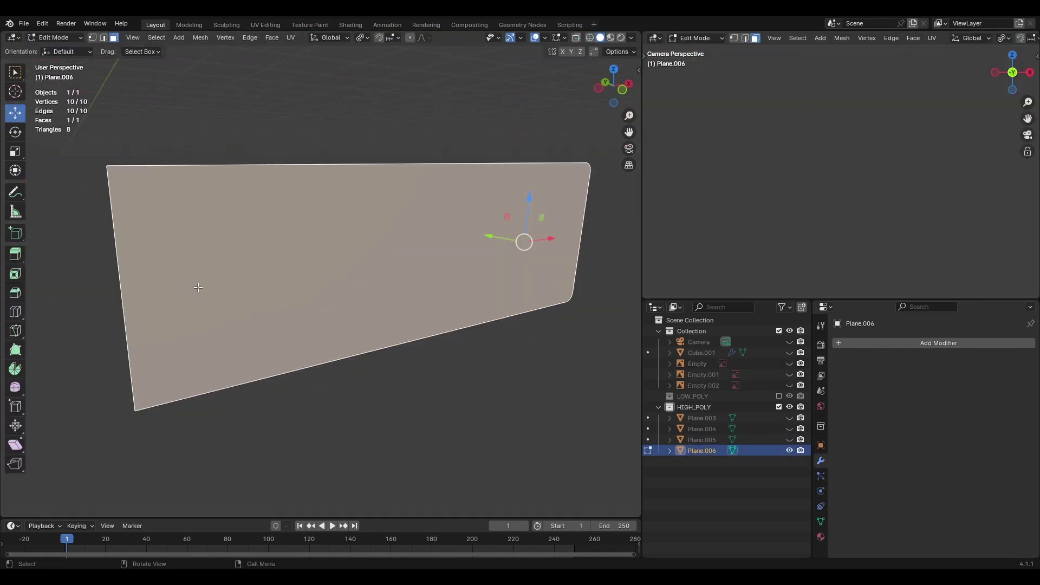
mouse_move(332, 288)
middle_down()
mouse_move(334, 268)
mouse_move(379, 233)
middle_up()
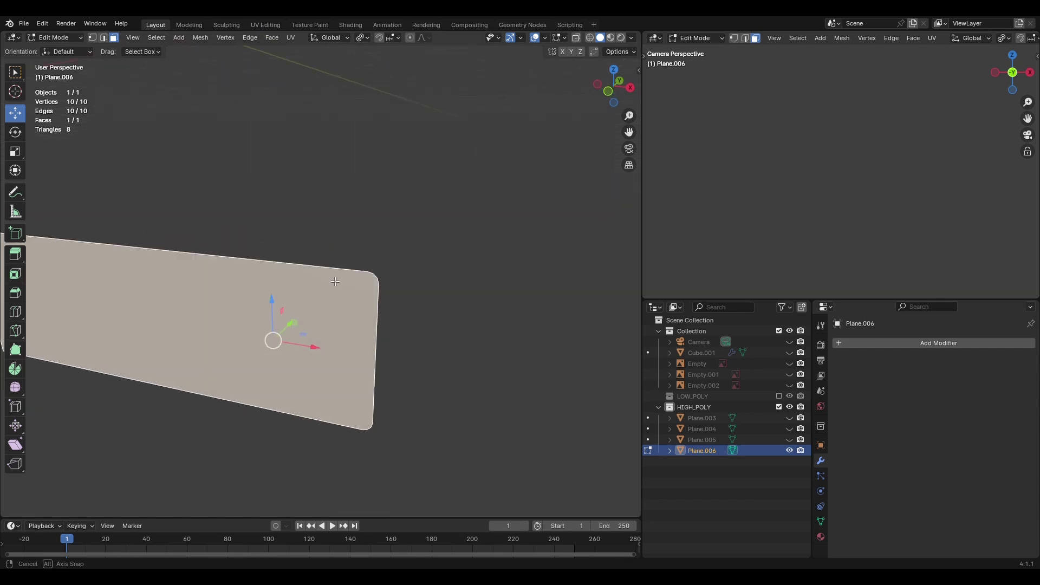
key(Tab)
Step: Unhide Plane.004 and select the panel's right edge in front wireframe view
key(z)
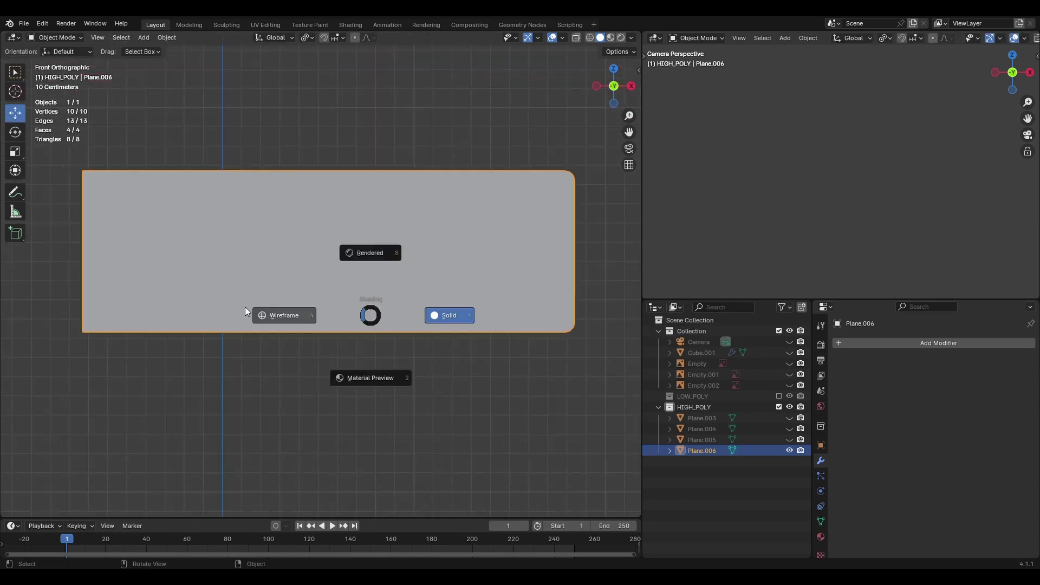
click(283, 314)
key(KP_1)
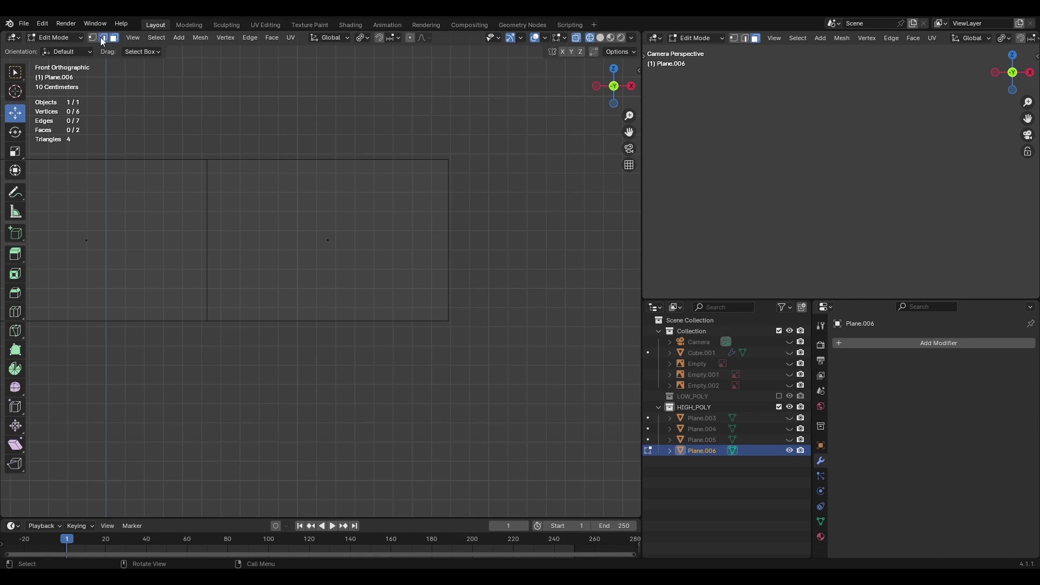
click(789, 429)
scroll(457, 260, up, 2)
click(457, 260)
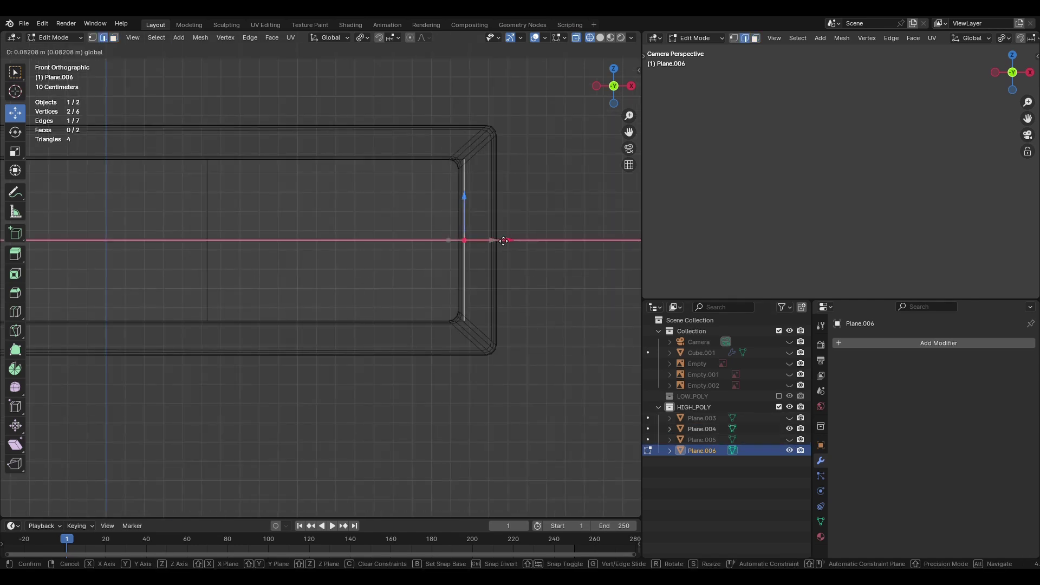
click(528, 268)
scroll(515, 273, down, 2)
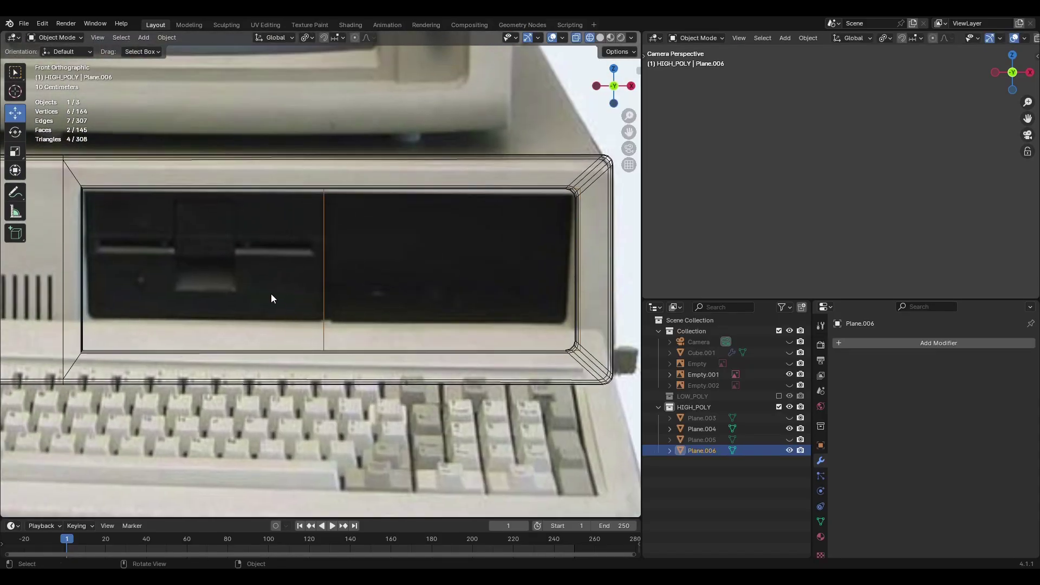
Step: Select the left half of the drive panel in Edit Mode and review the coloured model
key(Tab)
click(179, 227)
drag(790, 364, 789, 385)
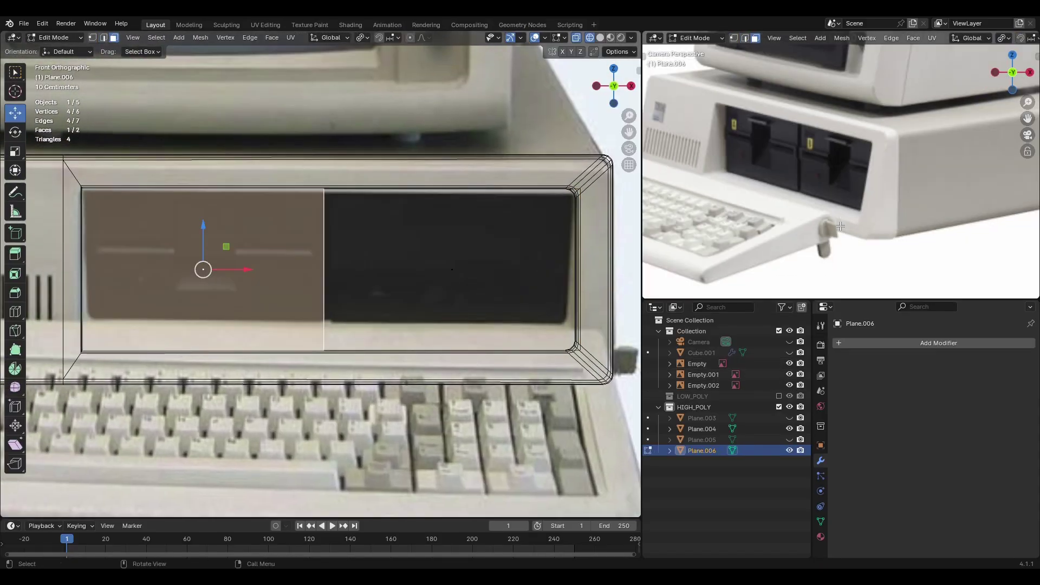
scroll(826, 211, up, 2)
scroll(819, 199, up, 3)
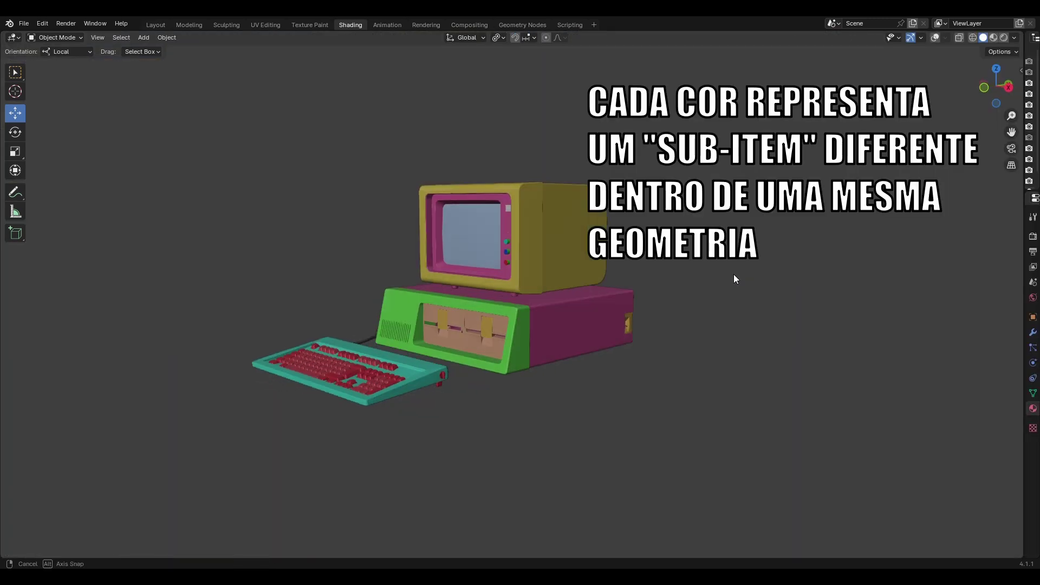
middle_drag(734, 276, 261, 268)
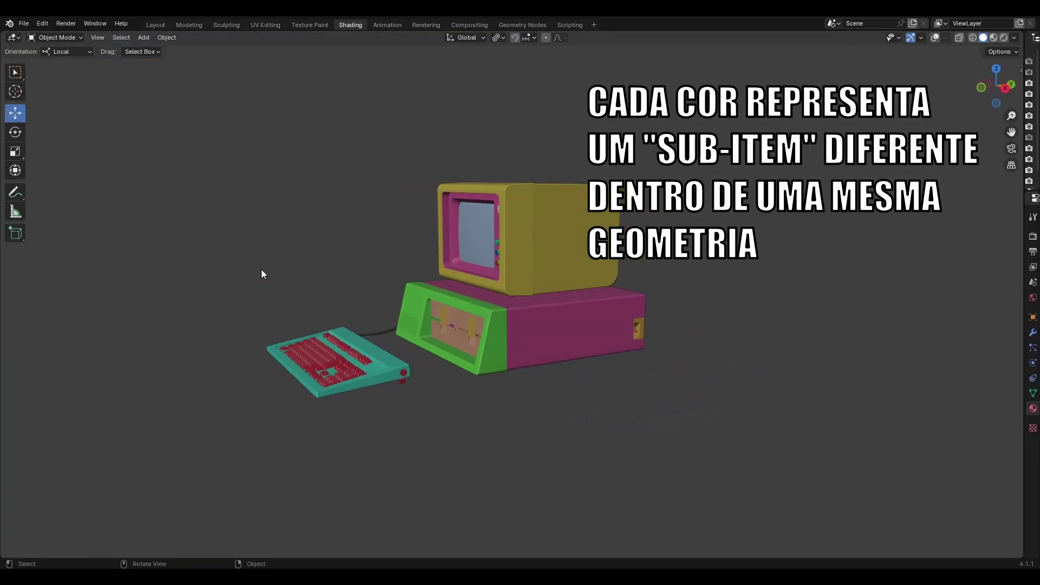
Step: Unhide Plane.005, return to solid display and Object Mode, and view the case
middle_drag(618, 210, 804, 213)
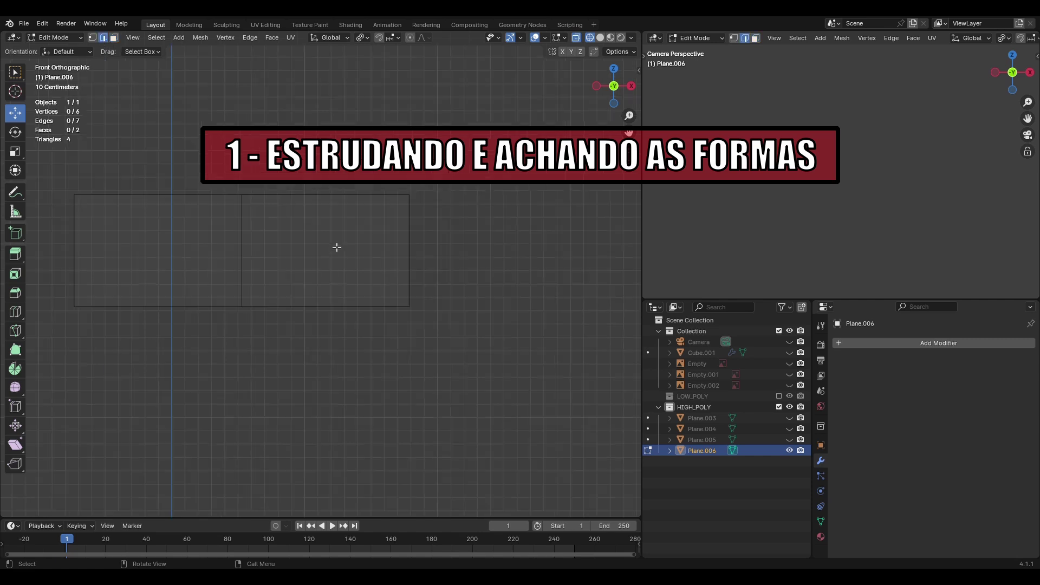
click(789, 440)
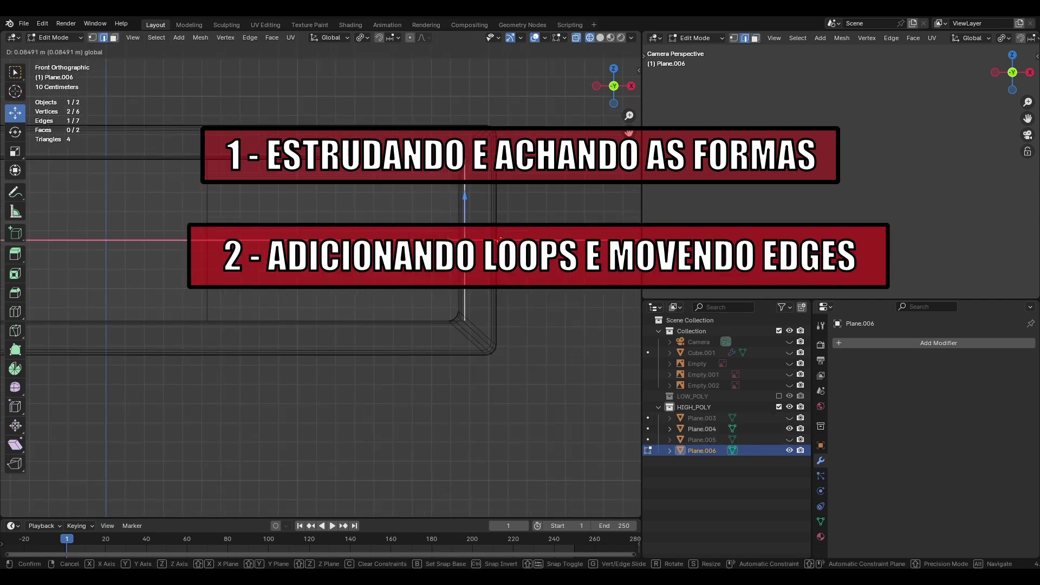
key(shift+z)
scroll(465, 277, down, 4)
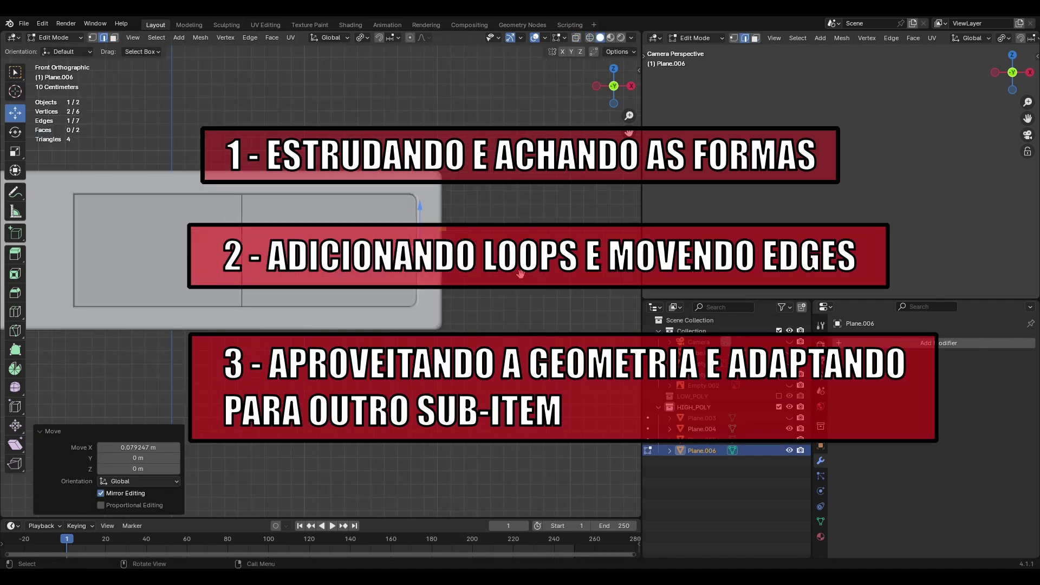
key(Tab)
middle_drag(465, 277, 335, 298)
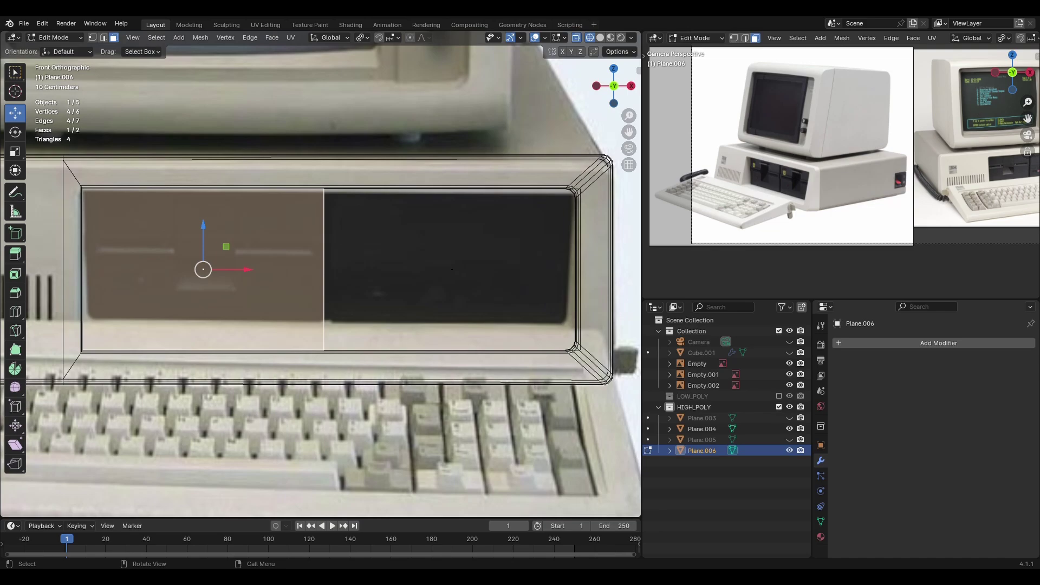
scroll(818, 200, up, 5)
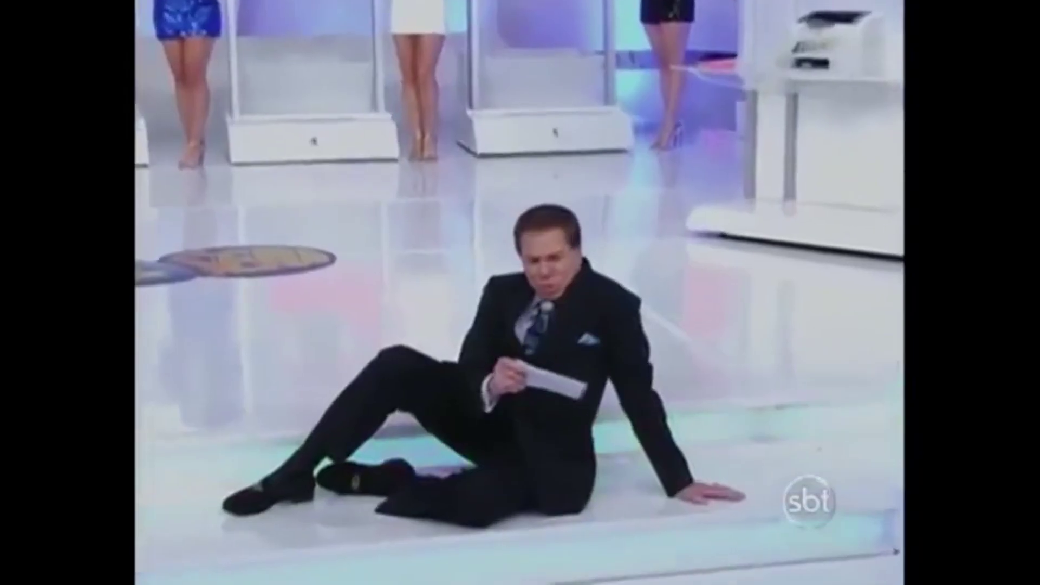
scroll(280, 222, up, 2)
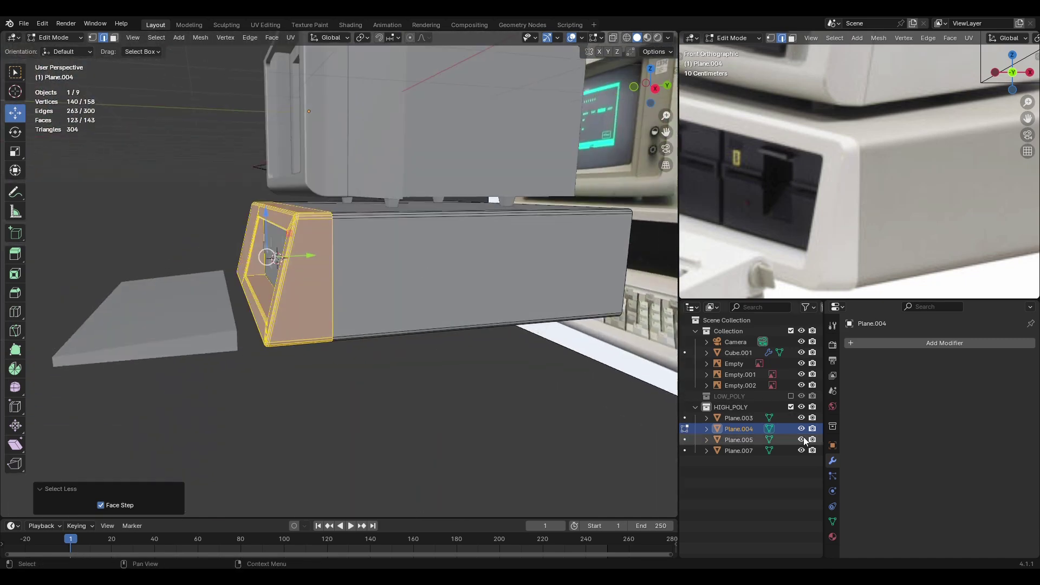
Step: Hide Plane.005 and split the selected front part into a new object
click(804, 440)
key(ctrl+e)
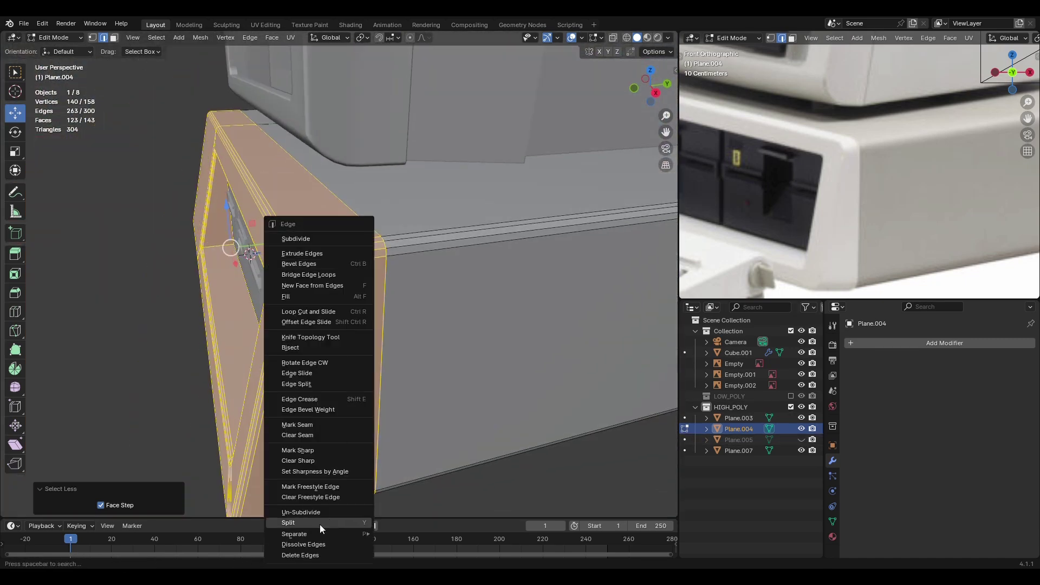
click(416, 509)
key(Tab)
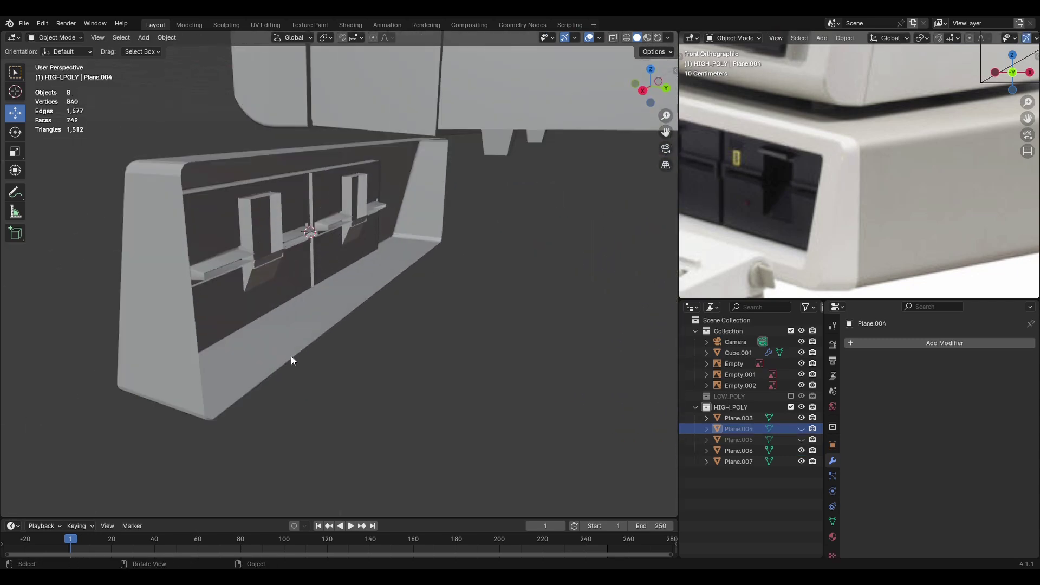
Step: Extrude the opening's edge loop slightly inward and bevel the front panel edges
alt+click(292, 363)
key(e)
key(s)
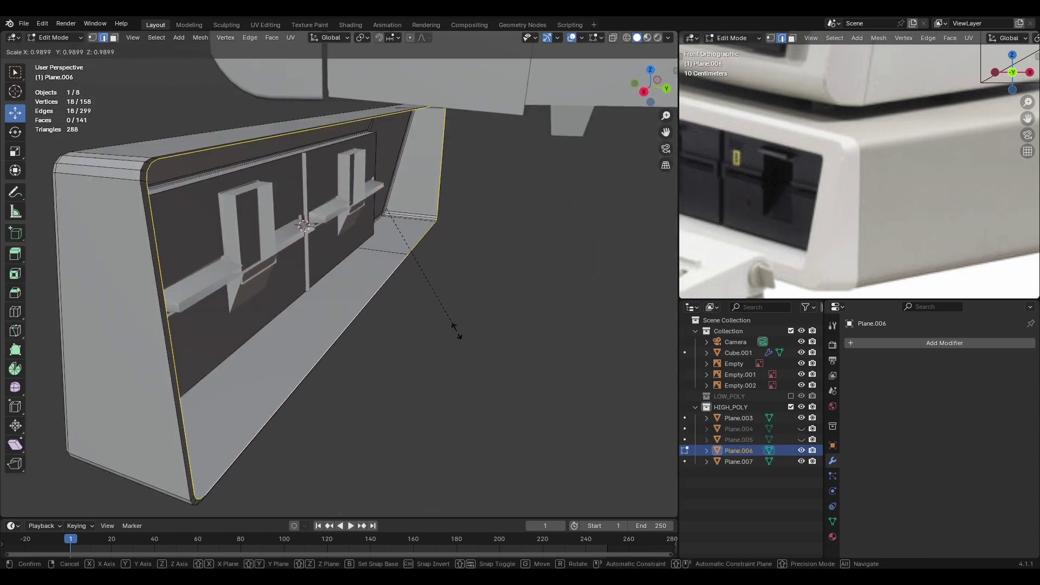
click(401, 194)
middle_drag(405, 219, 386, 294)
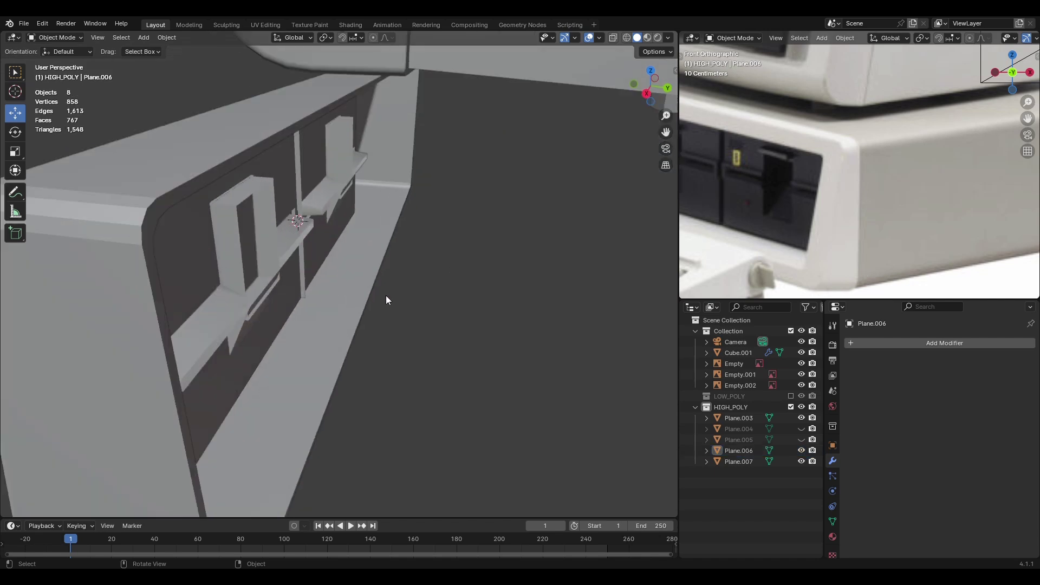
click(237, 188)
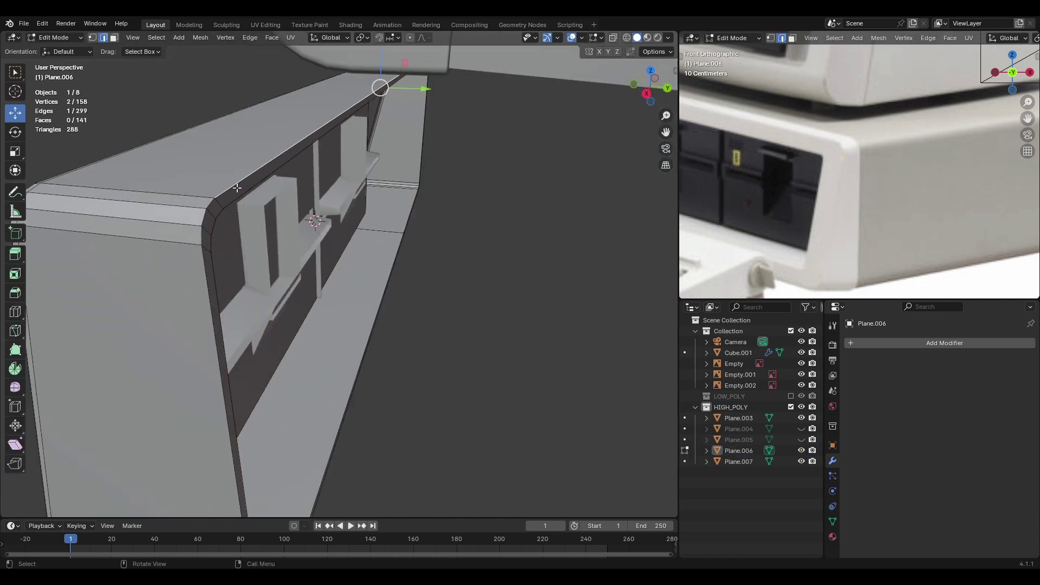
click(458, 305)
Step: Shade the front panel piece smooth
key(Tab)
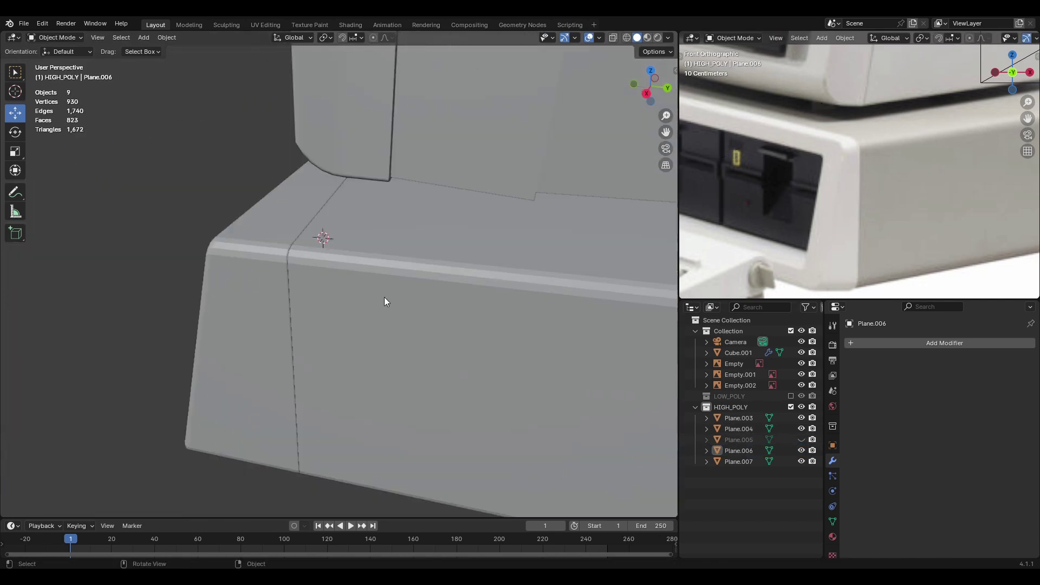
click(366, 276)
right_click(335, 262)
click(331, 259)
mouse_move(252, 229)
middle_down()
mouse_move(223, 220)
mouse_move(360, 256)
middle_up()
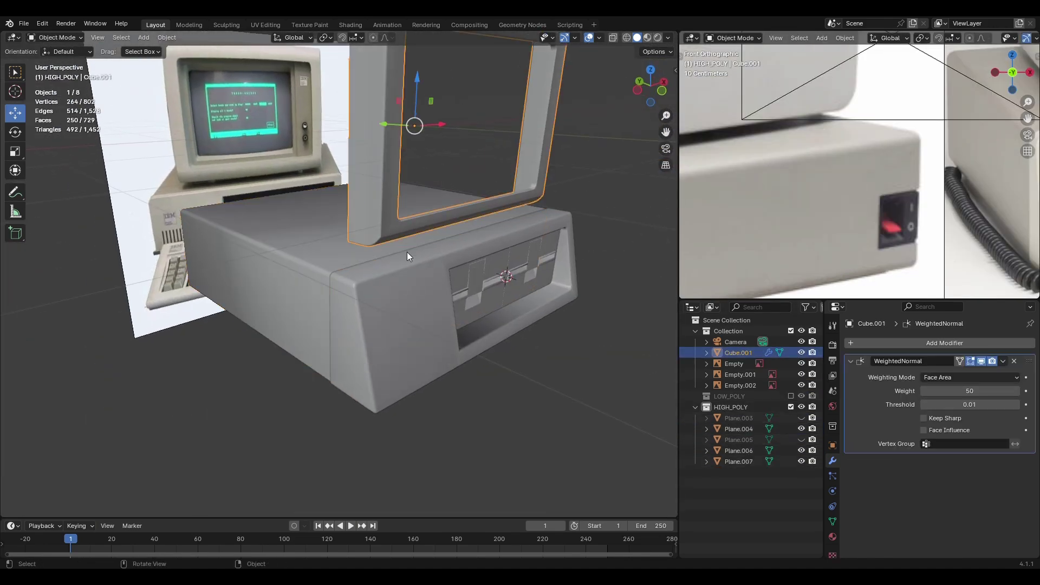
scroll(407, 256, down, 3)
Step: Move Cube.001 into the HIGH_POLY collection and select a side face of the box
drag(737, 353, 731, 401)
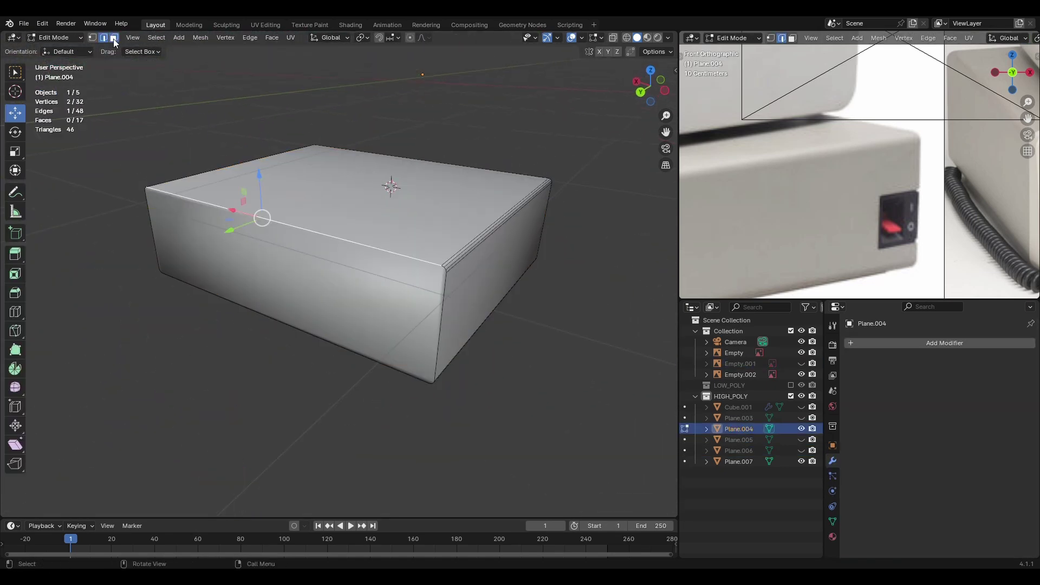
click(114, 38)
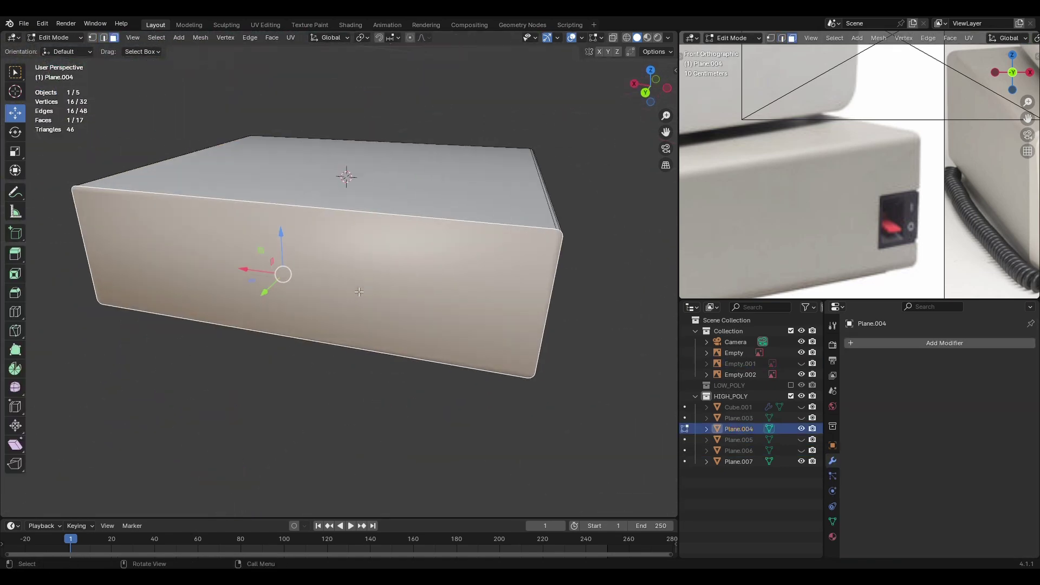
middle_drag(325, 271, 434, 282)
click(434, 303)
right_click(421, 261)
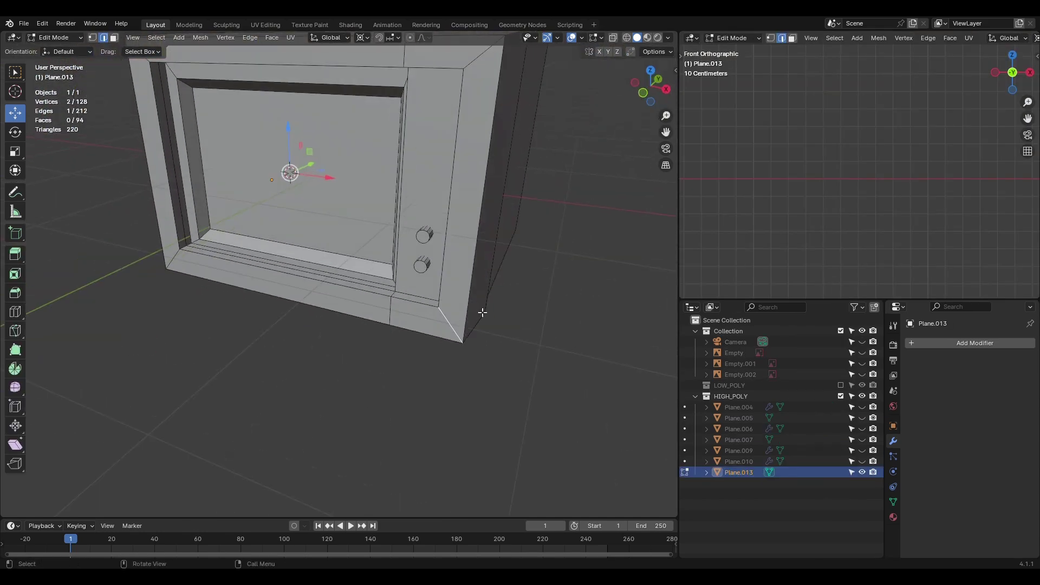
Step: Bevel an edge path along the monitor frame
mouse_move(525, 291)
middle_down()
mouse_move(406, 179)
mouse_move(403, 248)
mouse_move(399, 232)
mouse_move(478, 232)
mouse_move(379, 244)
middle_up()
ctrl+click(400, 231)
drag(862, 353, 862, 374)
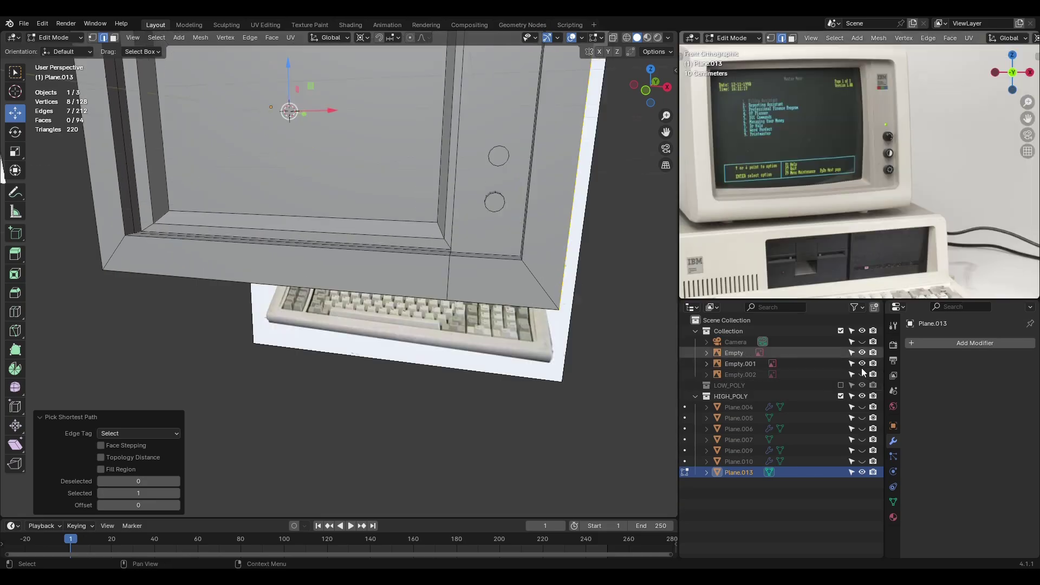
scroll(296, 309, up, 3)
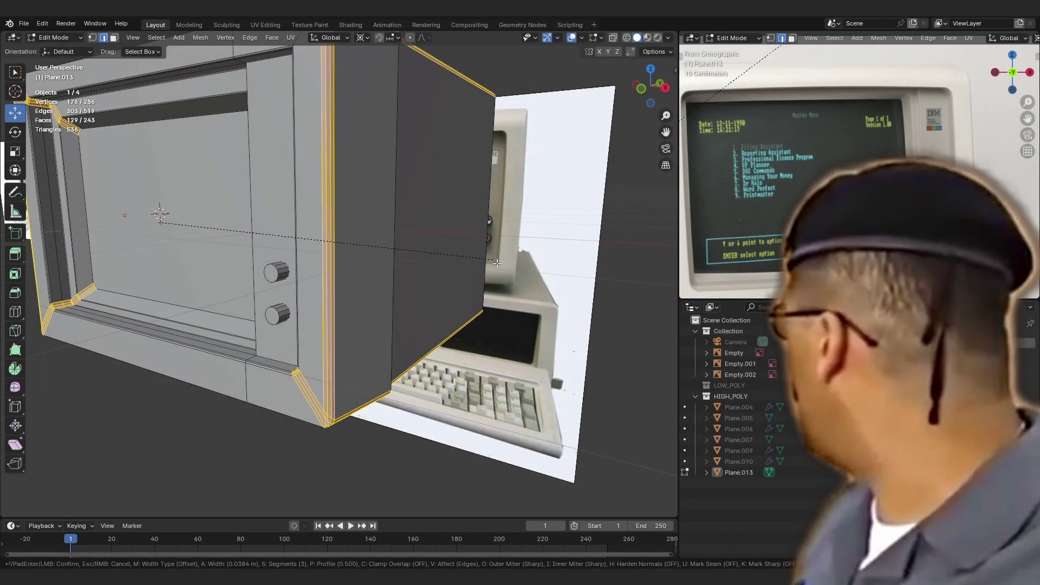
click(497, 263)
Step: Bevel the casing edges at the knob corner and view the whole monitor
scroll(497, 263, up, 5)
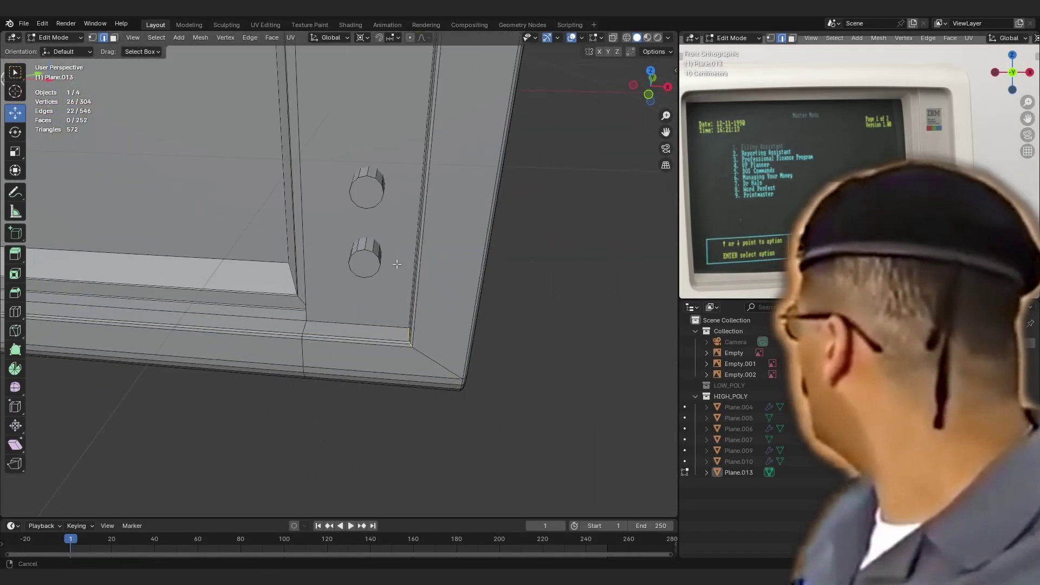
middle_drag(497, 263, 503, 278)
click(658, 269)
key(Tab)
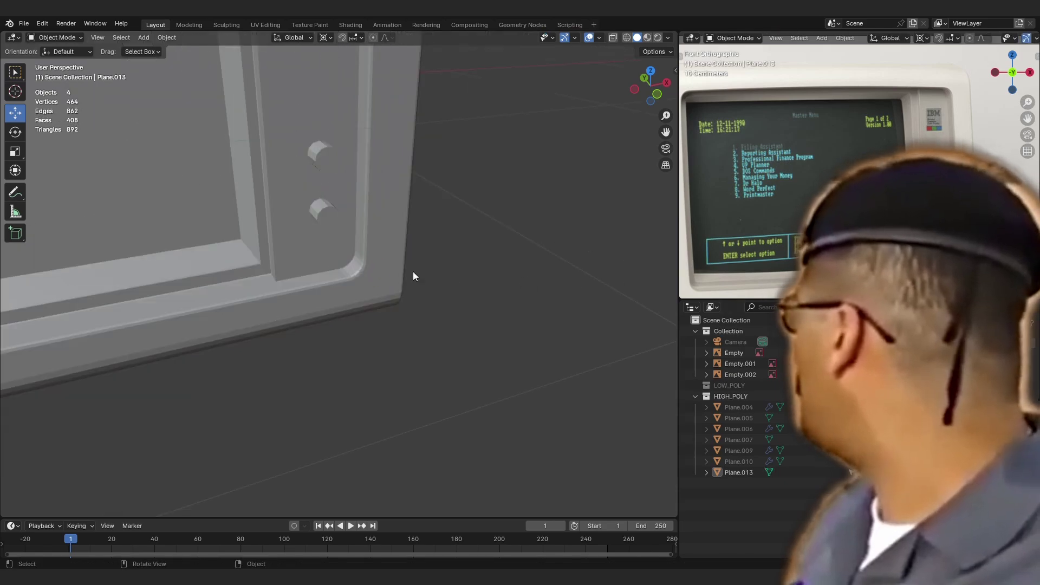
scroll(413, 272, down, 6)
middle_drag(454, 255, 450, 297)
mouse_move(454, 277)
middle_down()
mouse_move(325, 285)
mouse_move(372, 254)
mouse_move(372, 232)
mouse_move(347, 241)
middle_up()
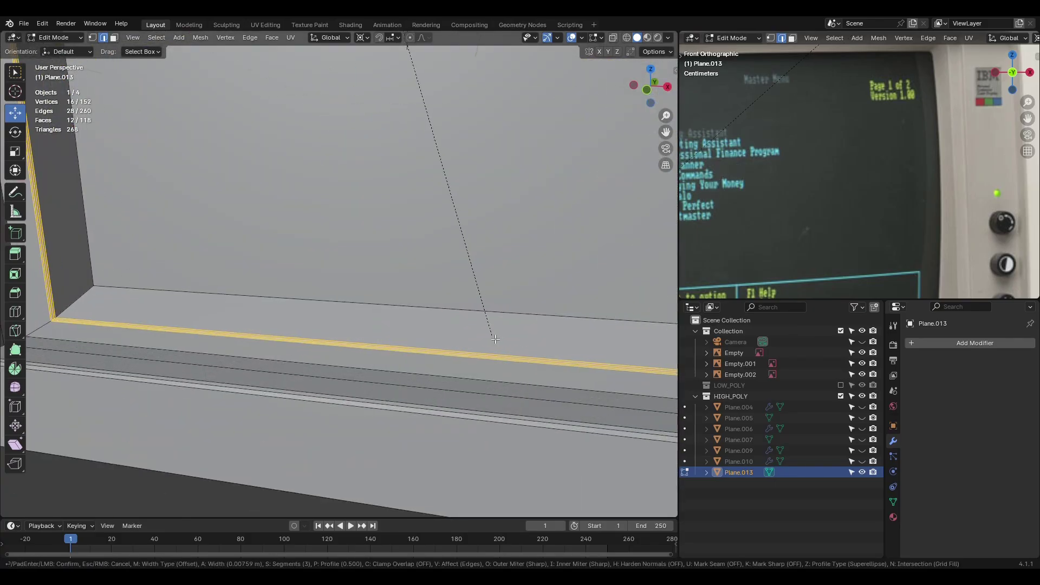
Step: Bevel the bezel and screen-opening edges
click(496, 339)
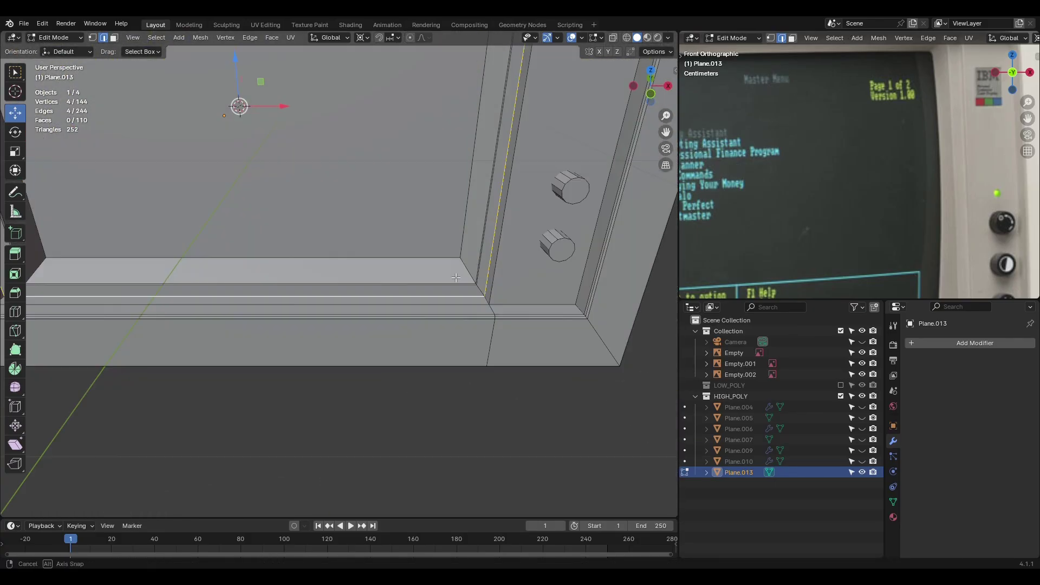
click(413, 333)
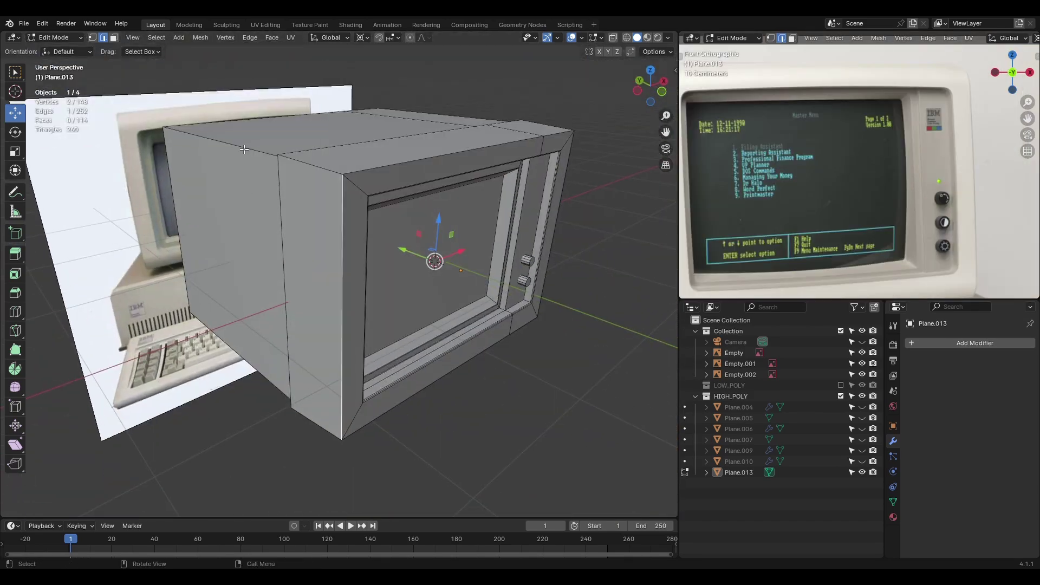
ctrl+click(249, 357)
mouse_move(249, 356)
middle_down()
mouse_move(462, 229)
mouse_move(458, 256)
middle_up()
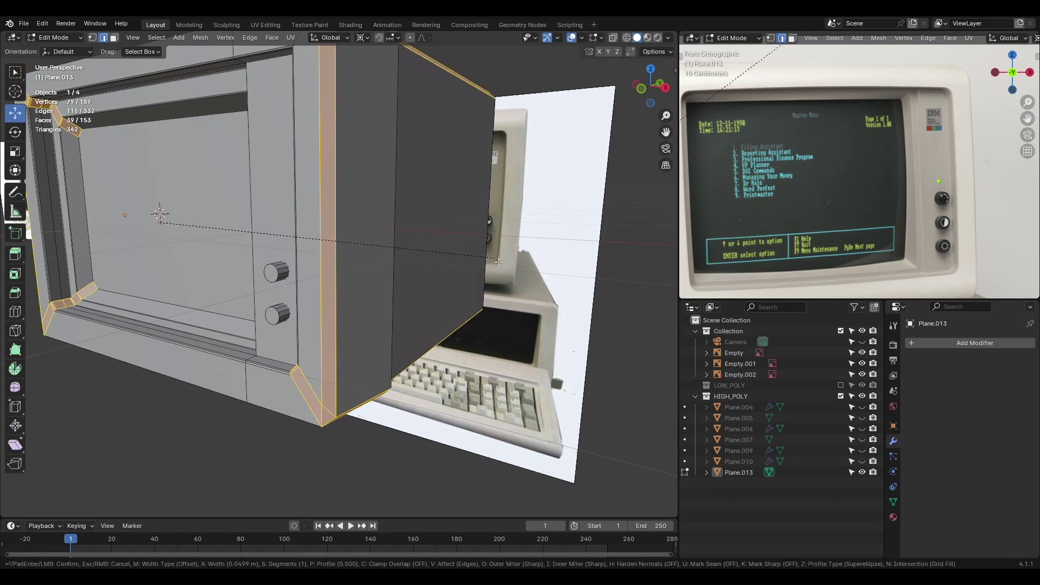
click(497, 263)
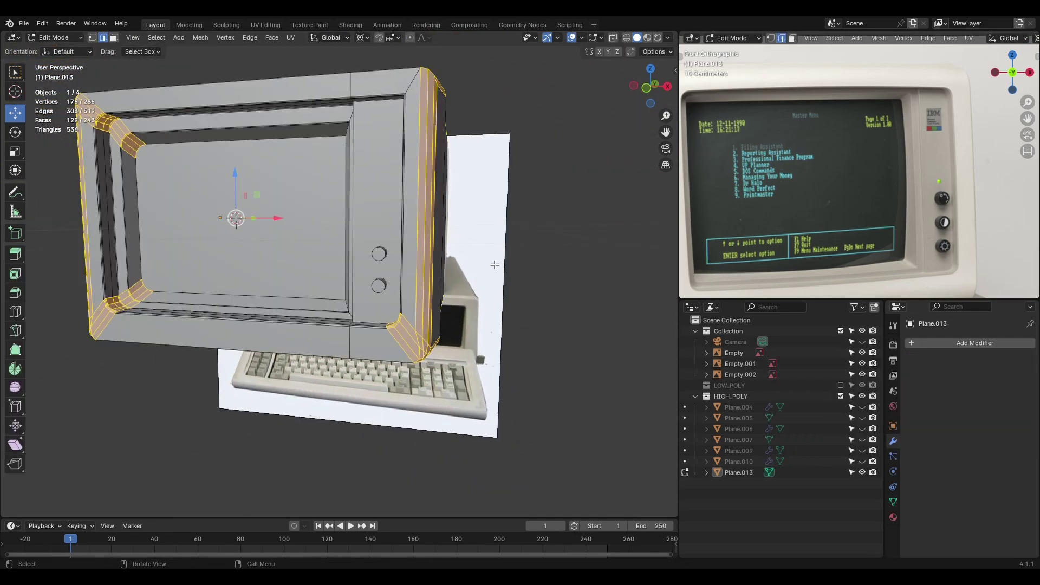
Step: Redo the casing edge bevel after undoing the earlier attempts
key(ctrl+z)
click(454, 271)
mouse_move(453, 270)
middle_down()
mouse_move(448, 319)
mouse_move(411, 236)
middle_up()
key(ctrl+z)
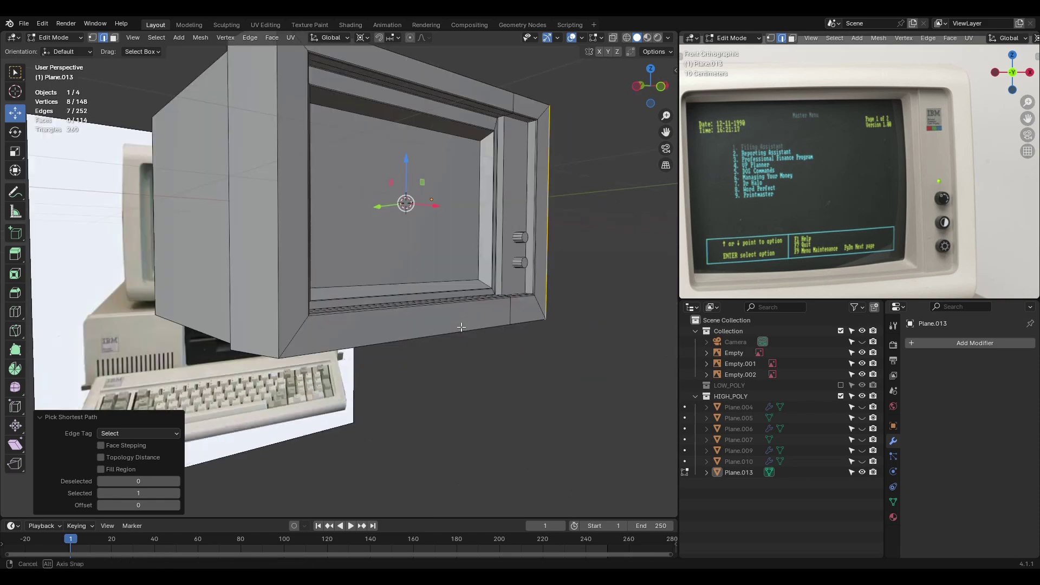
key(ctrl+b)
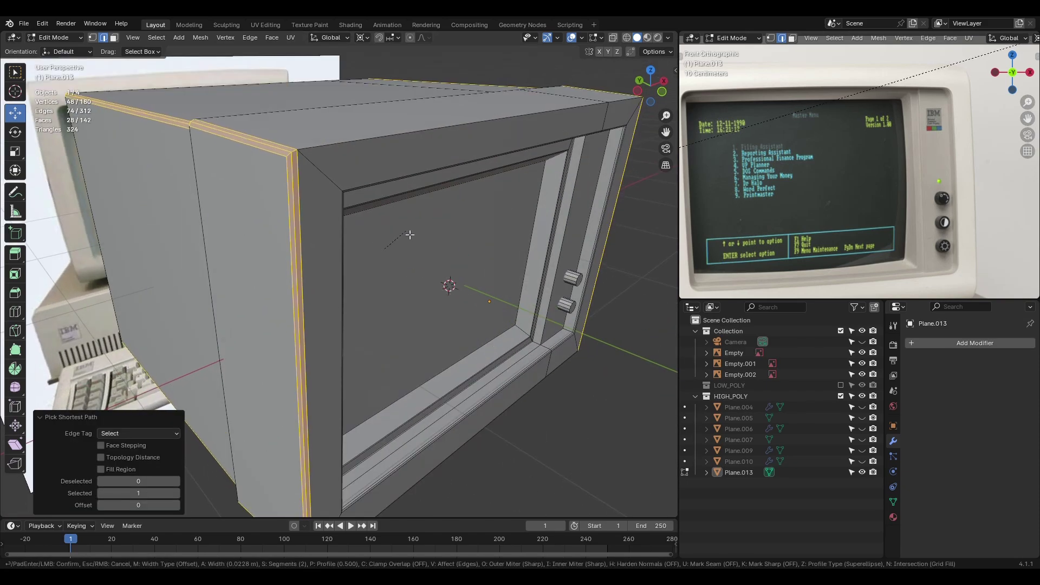
key(Escape)
mouse_move(408, 235)
middle_down()
mouse_move(394, 242)
mouse_move(488, 225)
mouse_move(411, 298)
middle_up()
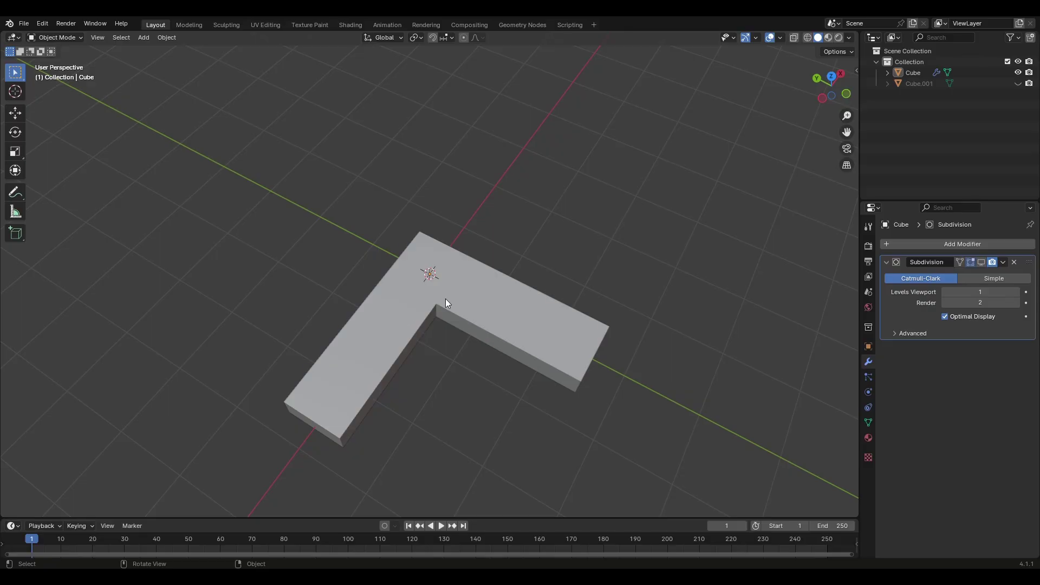
Step: Inspect the L-shaped block's mesh in Edit Mode
click(445, 298)
mouse_move(445, 298)
middle_down()
mouse_move(451, 274)
mouse_move(476, 293)
middle_up()
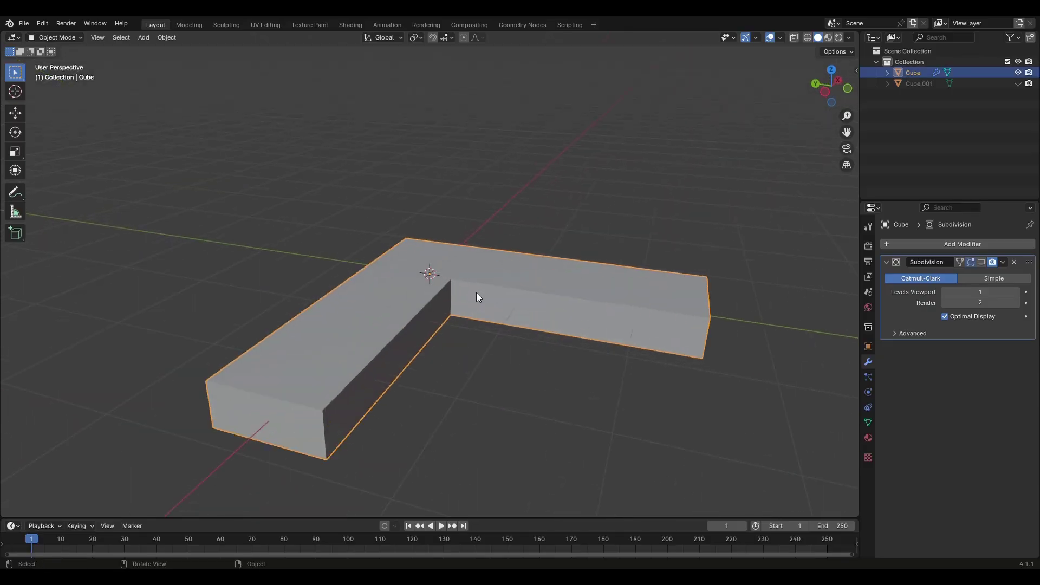
key(Tab)
mouse_move(434, 326)
middle_down()
mouse_move(464, 372)
mouse_move(776, 120)
middle_up()
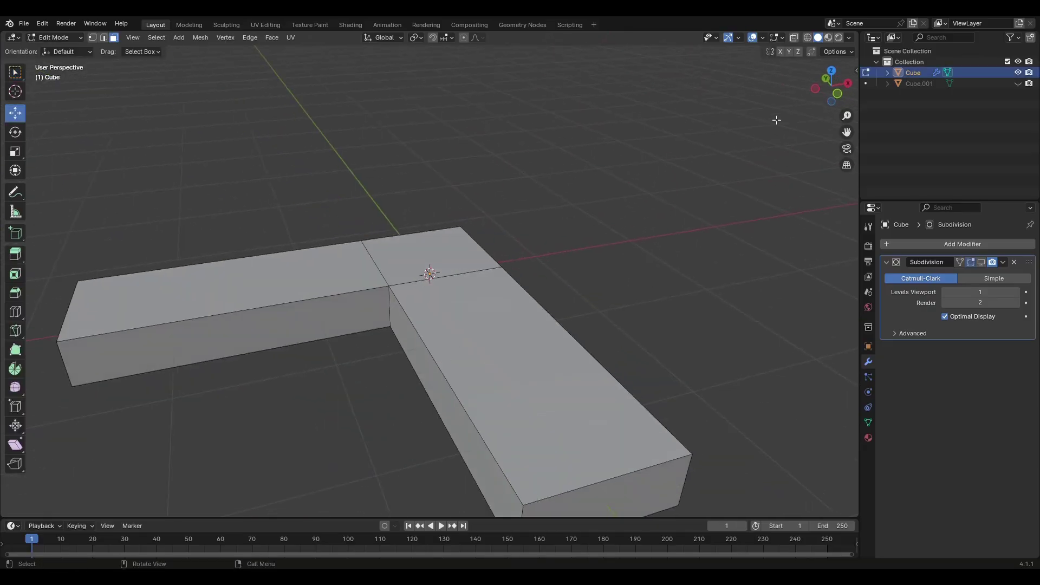
mouse_move(502, 258)
middle_down()
mouse_move(432, 277)
mouse_move(431, 264)
mouse_move(445, 314)
mouse_move(427, 327)
mouse_move(431, 274)
mouse_move(411, 332)
mouse_move(420, 321)
mouse_move(411, 319)
mouse_move(488, 309)
middle_up()
scroll(406, 331, up, 2)
key(Tab)
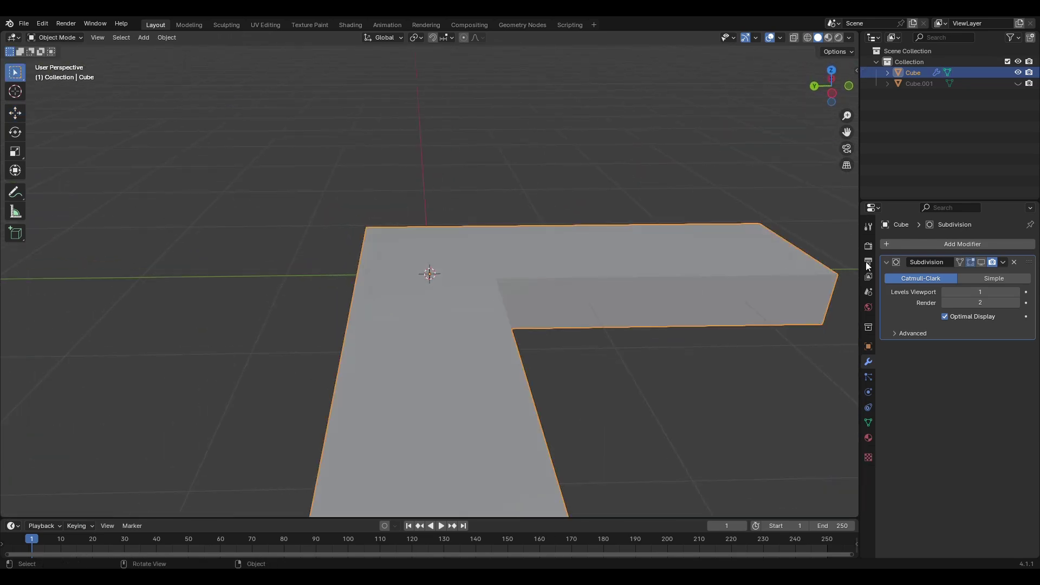
Step: Duplicate the L-shaped block and knife-cut across the copy's inner corner
key(shift+d)
click(373, 289)
key(Tab)
key(k)
click(434, 285)
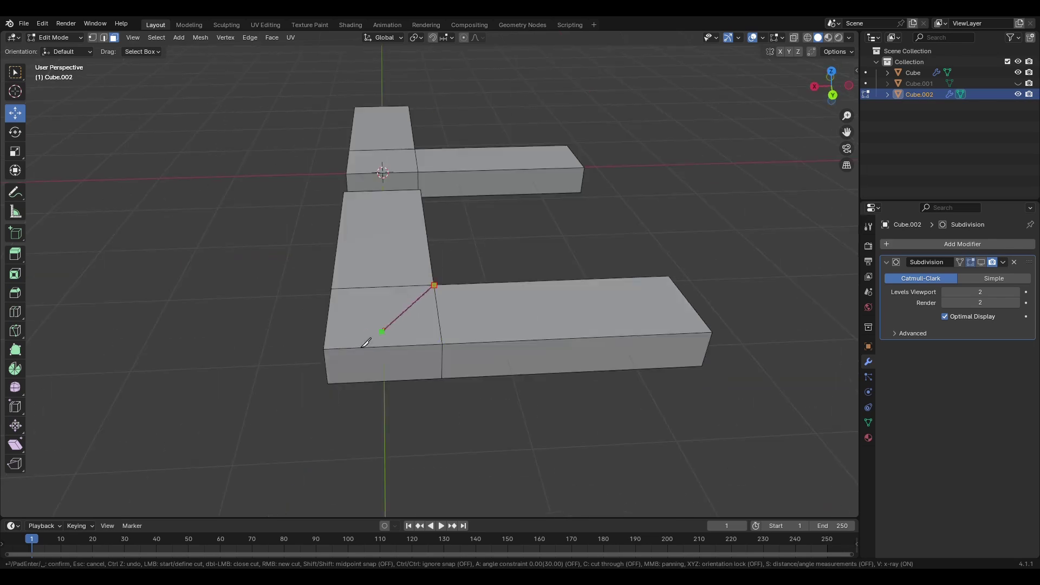
middle_drag(366, 343, 478, 256)
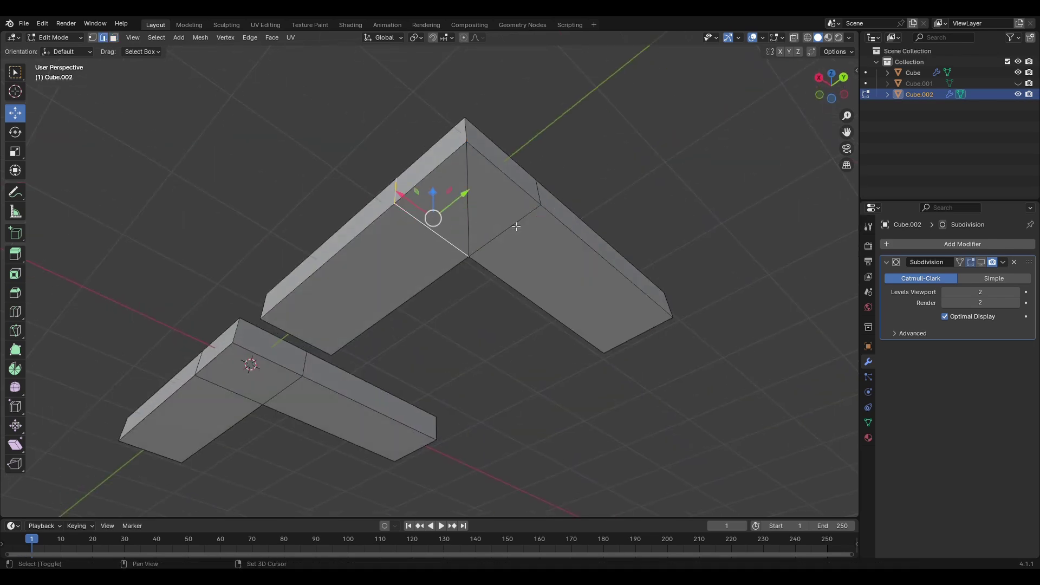
middle_drag(516, 226, 504, 311)
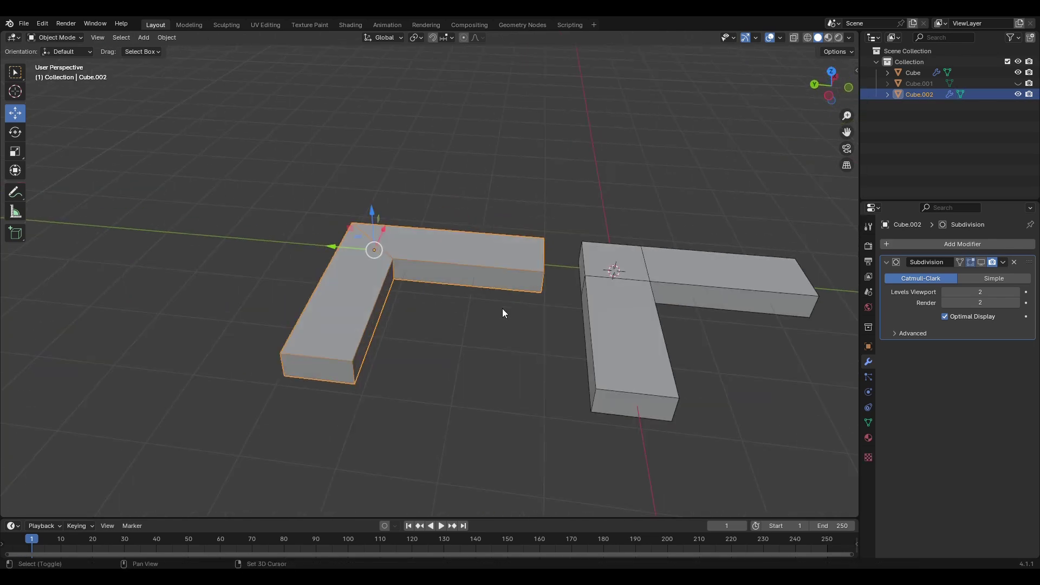
Step: Bevel the block's edge loop, cancelling the unwanted bevel previews
click(567, 398)
middle_drag(566, 399, 440, 352)
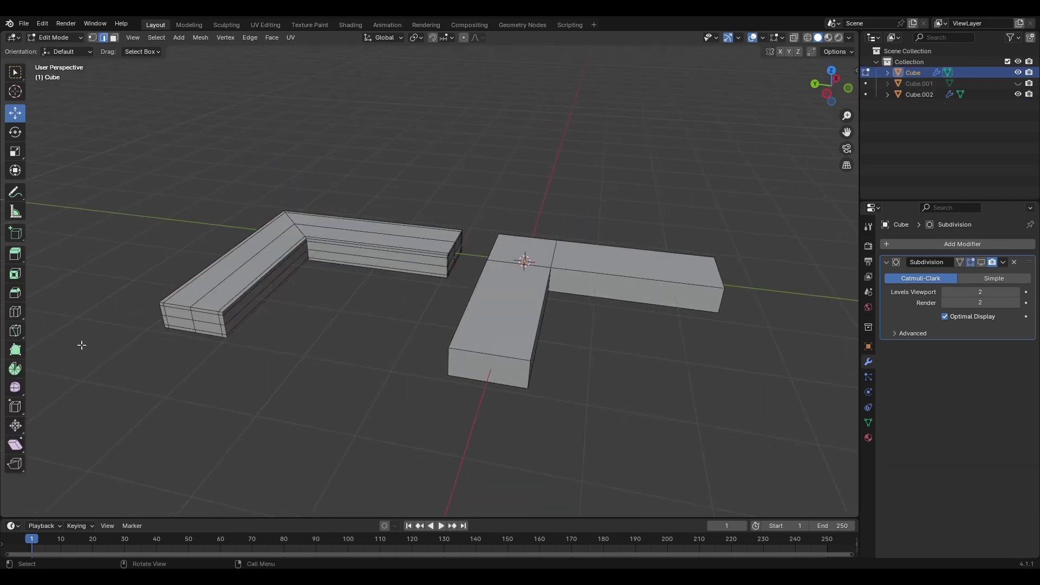
right_click(715, 402)
middle_drag(715, 403, 678, 338)
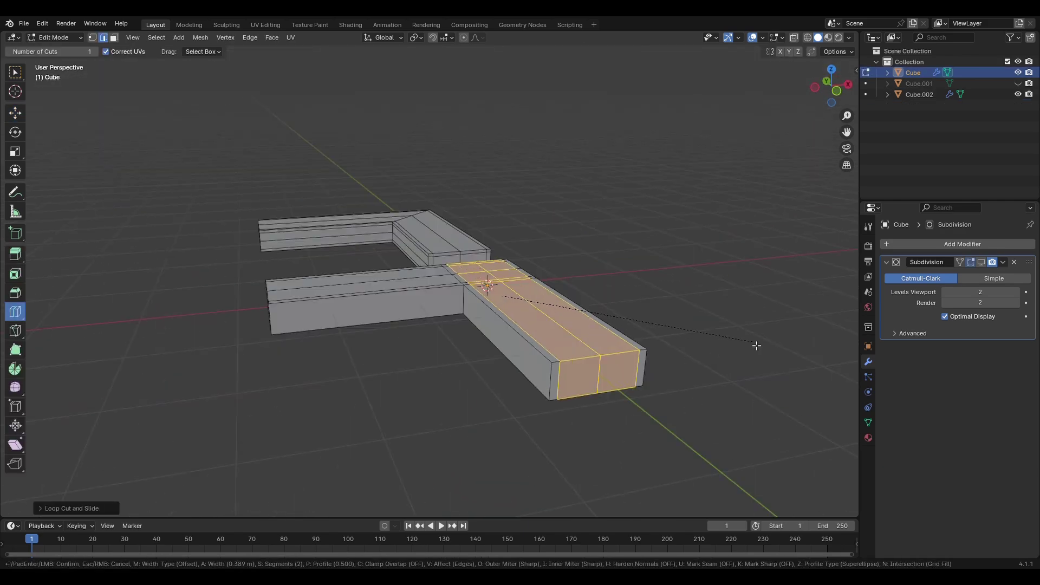
right_click(728, 313)
mouse_move(729, 313)
middle_down()
mouse_move(662, 360)
mouse_move(487, 271)
middle_up()
scroll(488, 271, up, 3)
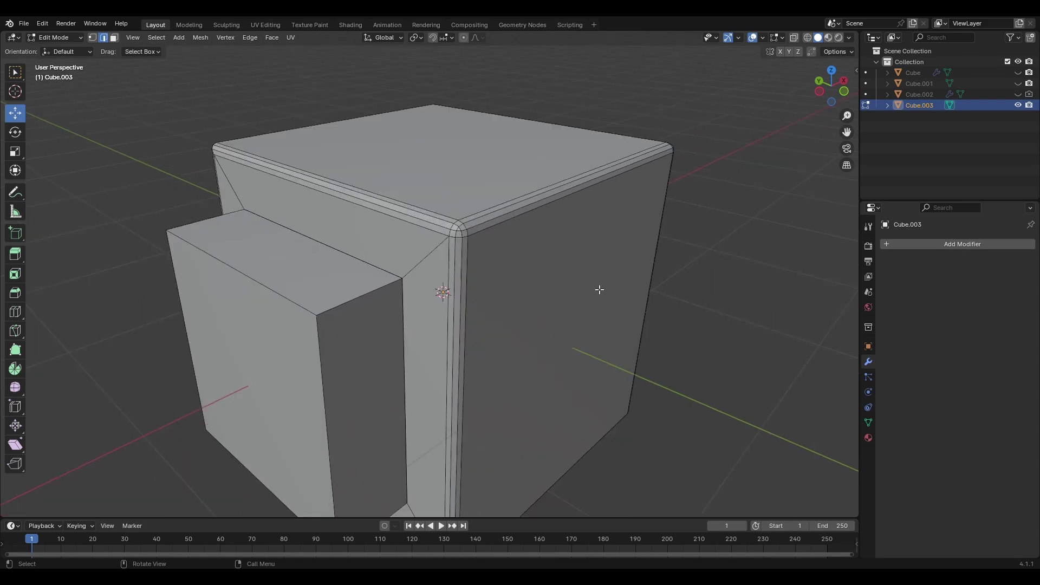
Step: Bevel the box's top edge and begin an Alt+E extrude
middle_drag(616, 262, 518, 226)
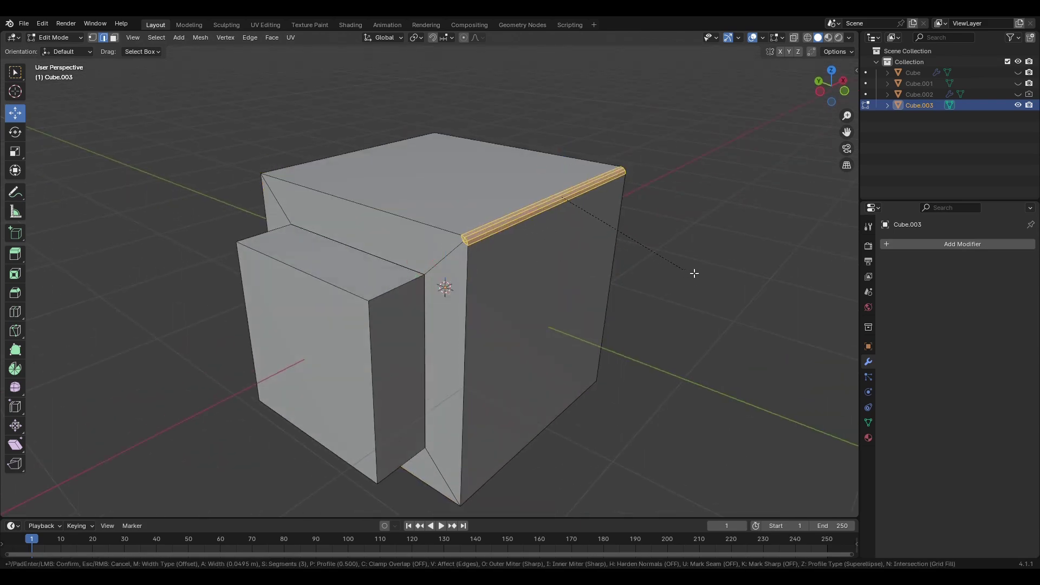
click(721, 273)
scroll(624, 317, down, 4)
mouse_move(624, 316)
middle_down()
mouse_move(589, 311)
mouse_move(619, 304)
mouse_move(584, 316)
middle_up()
scroll(584, 316, up, 5)
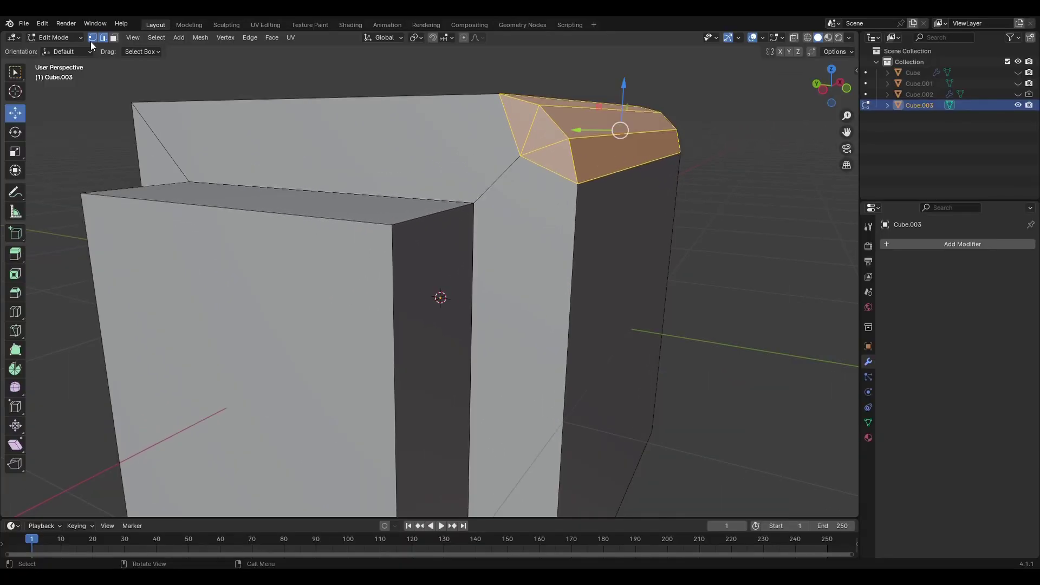
key(alt+e)
middle_drag(557, 232, 260, 158)
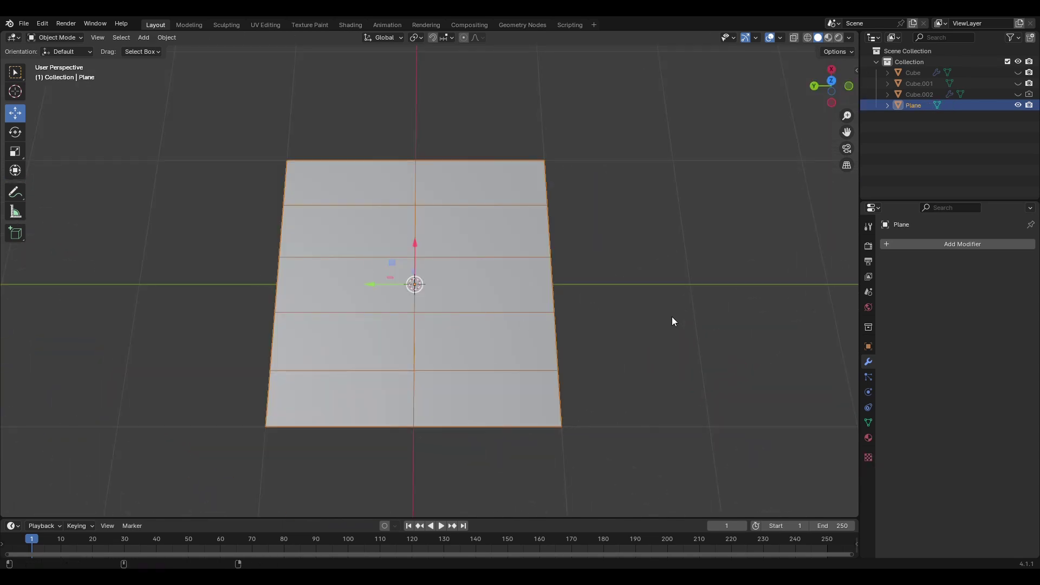
Step: In Edit Mode, slide the plane's vertex column right into a stepped cut, then add a mesh cylinder
mouse_move(591, 256)
middle_down()
mouse_move(541, 265)
mouse_move(550, 265)
middle_up()
key(Tab)
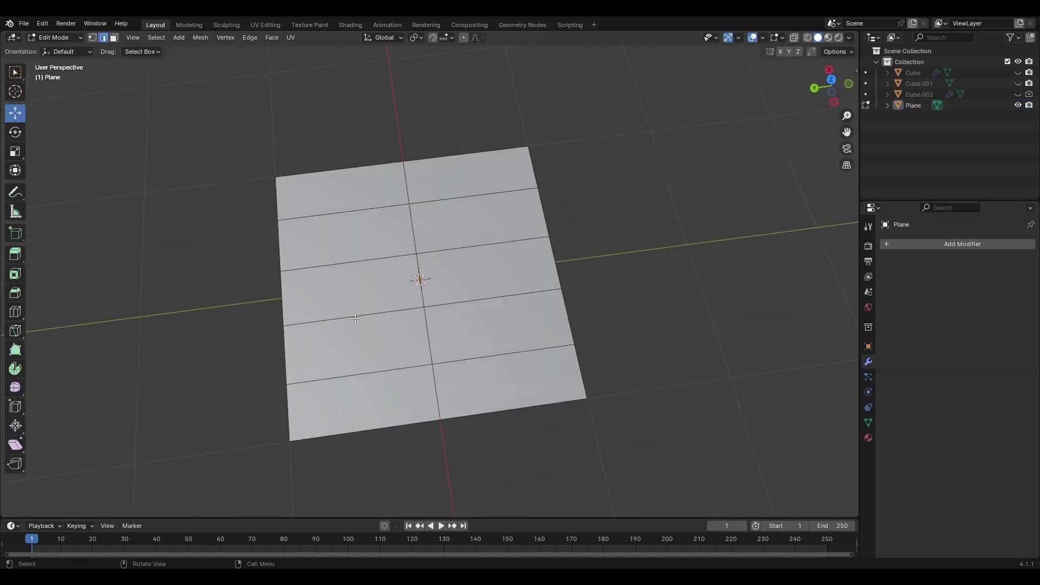
middle_drag(390, 390, 109, 58)
key(alt+a)
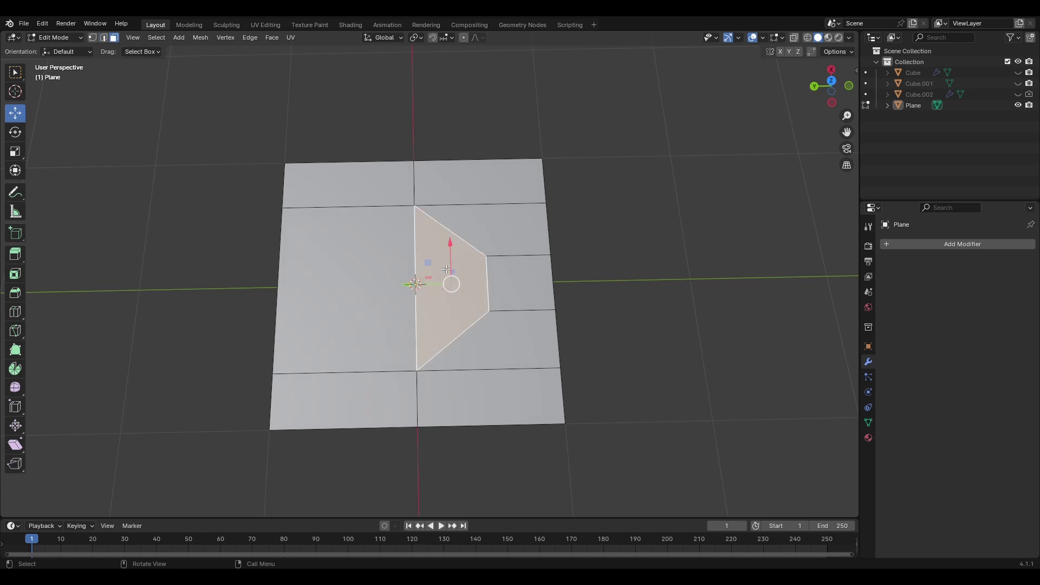
scroll(483, 143, down, 3)
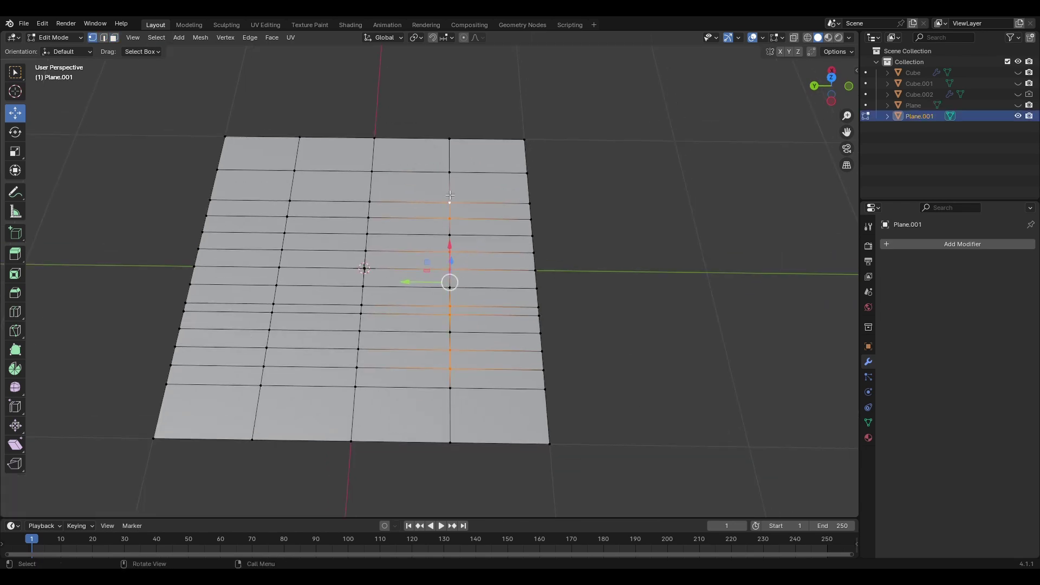
key(g)
click(445, 313)
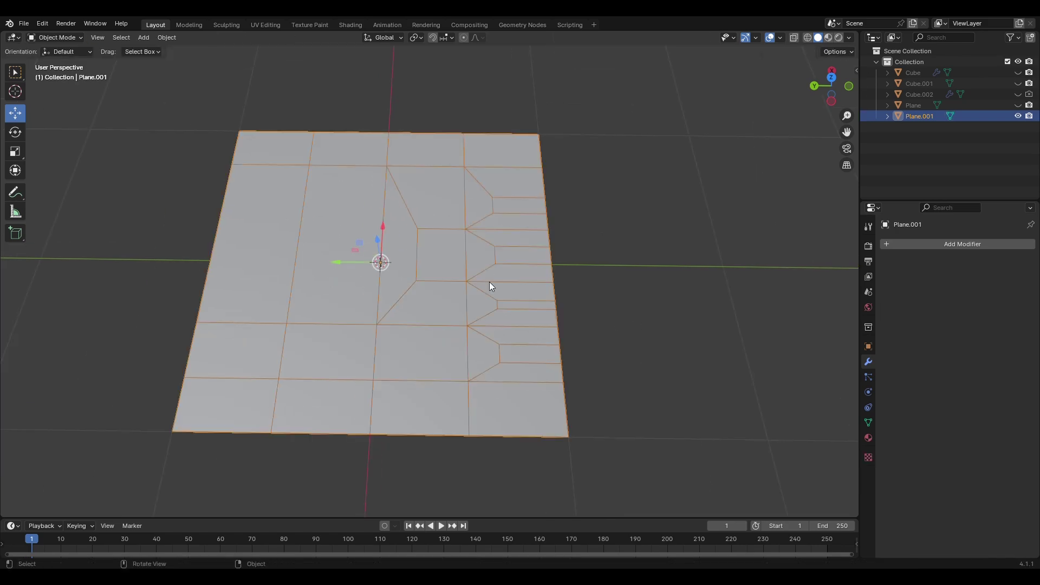
click(591, 376)
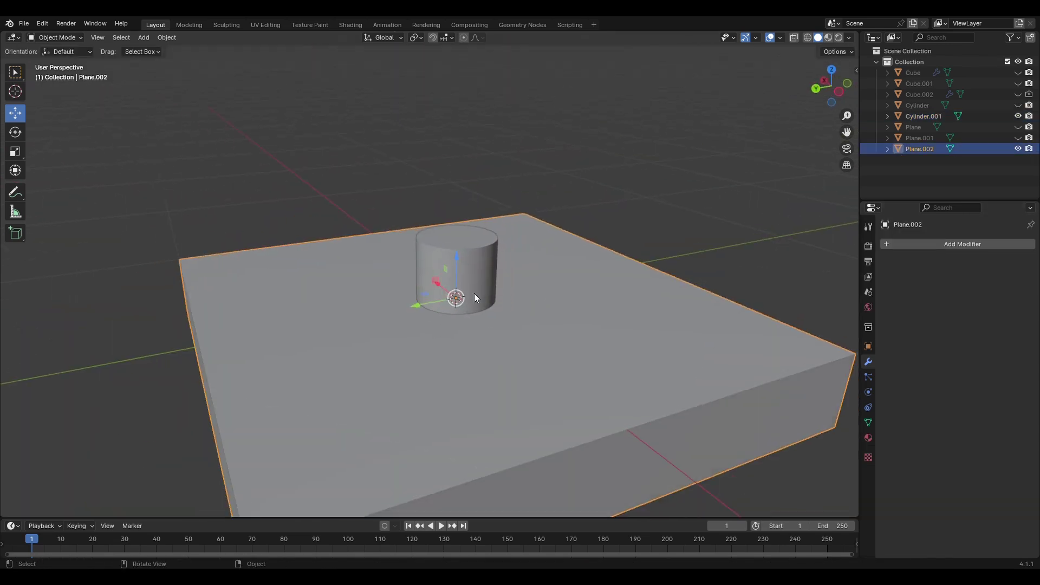
Step: Enable the LoopTools add-on from a 'loo' search and inset the square face patch
text(loo)
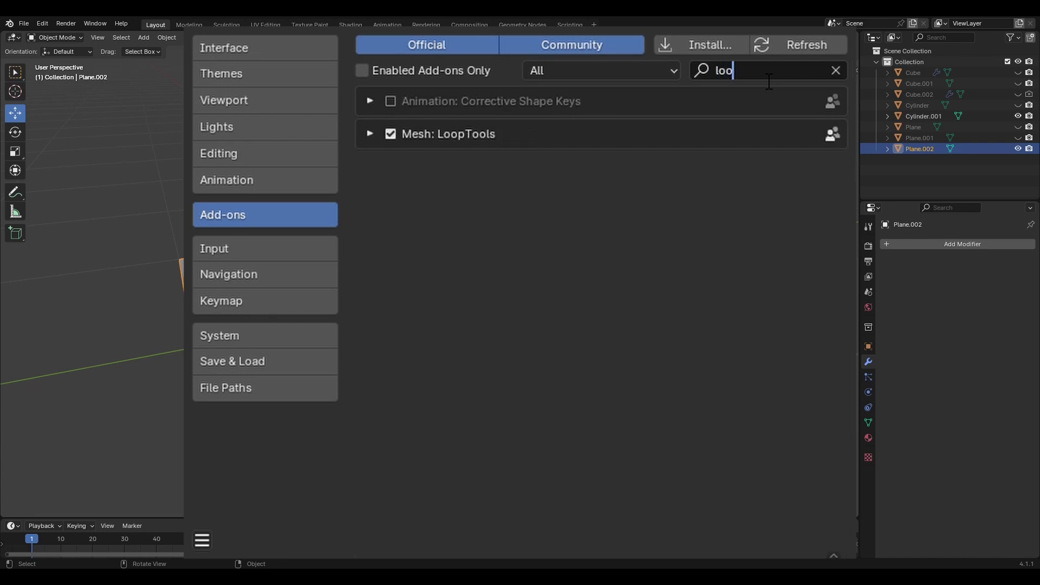
click(390, 133)
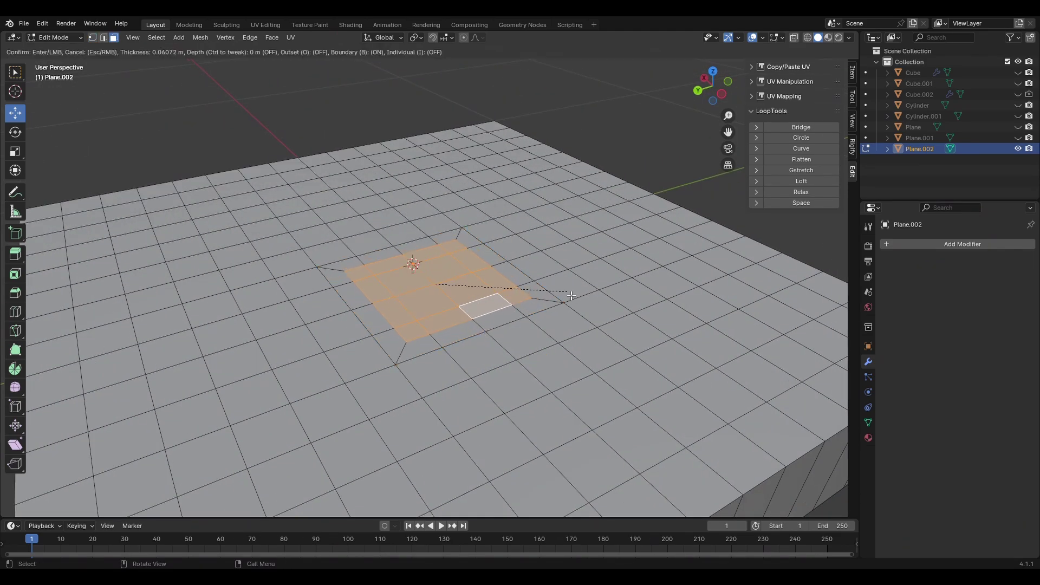
click(571, 295)
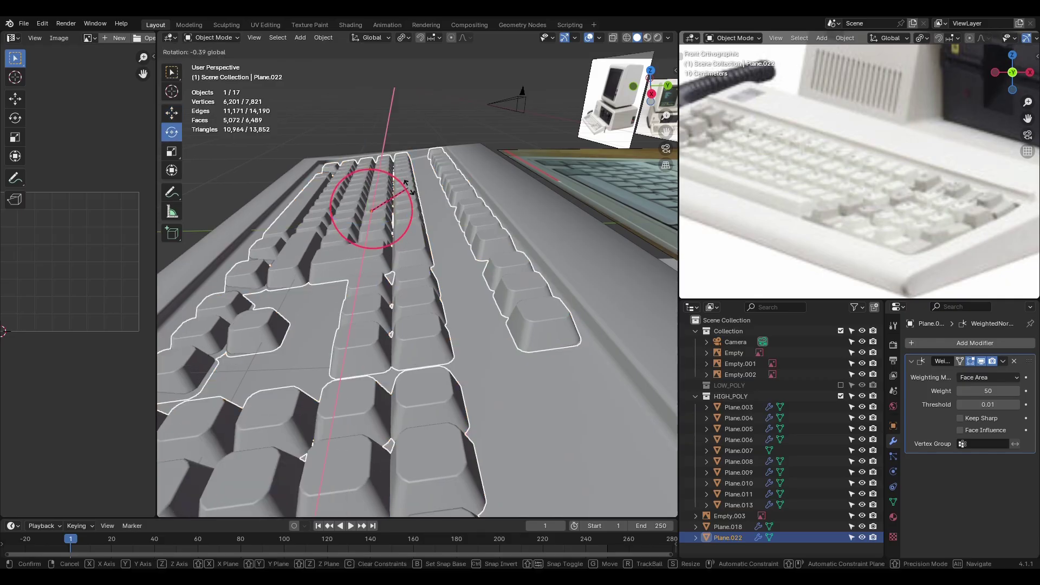
Step: Confirm the keycap rotation, turn off the wireframe overlay, and select Plane.022
click(409, 187)
middle_drag(455, 267, 358, 205)
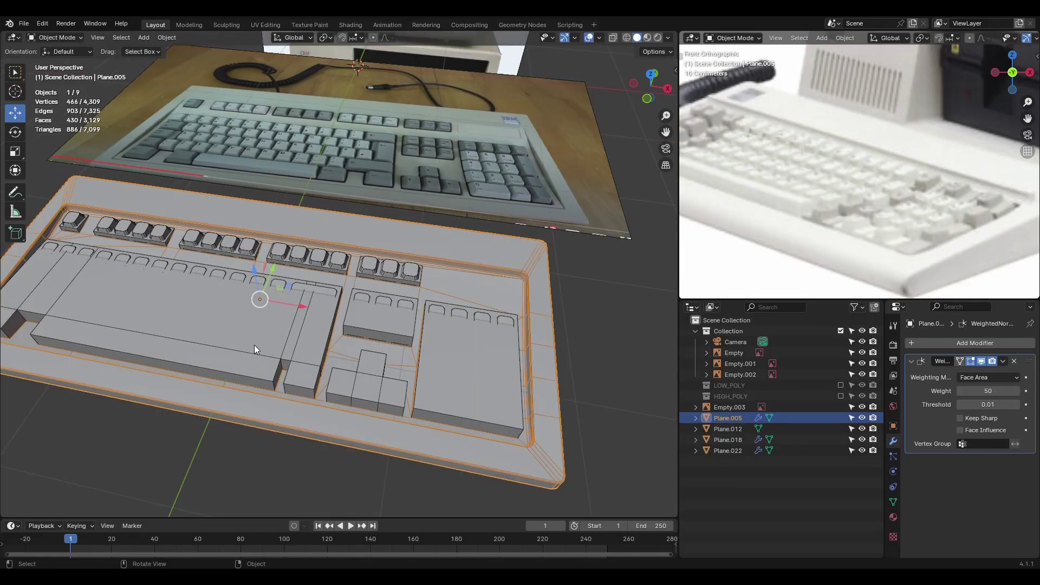
click(598, 38)
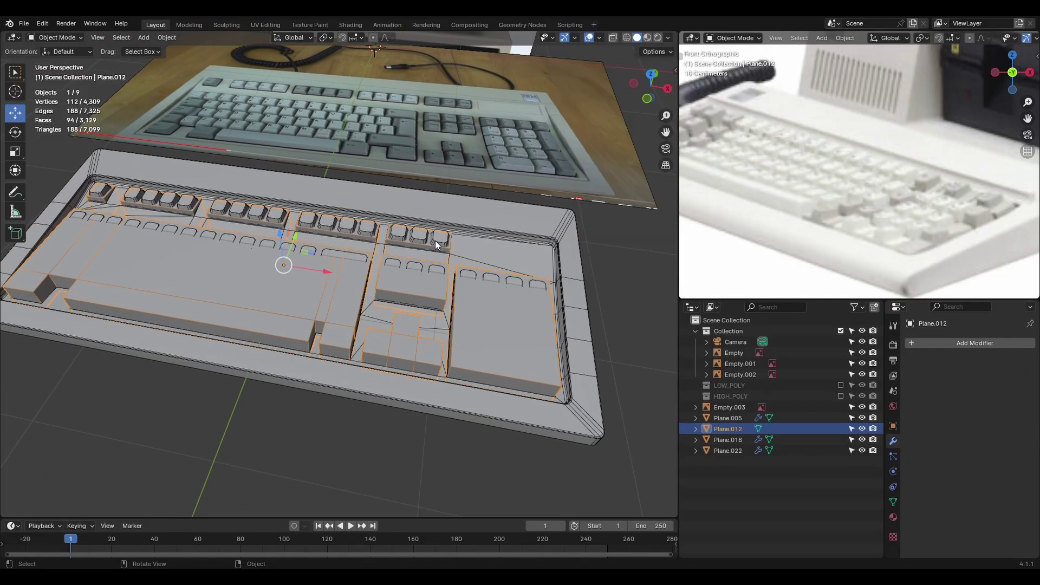
click(598, 38)
click(537, 224)
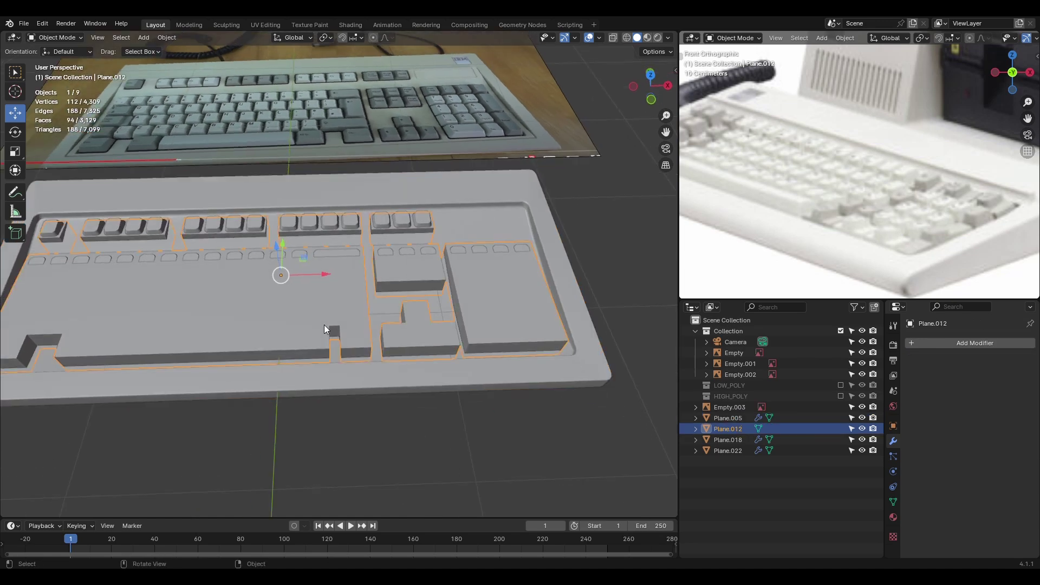
mouse_move(324, 324)
middle_down()
mouse_move(378, 242)
mouse_move(392, 269)
middle_up()
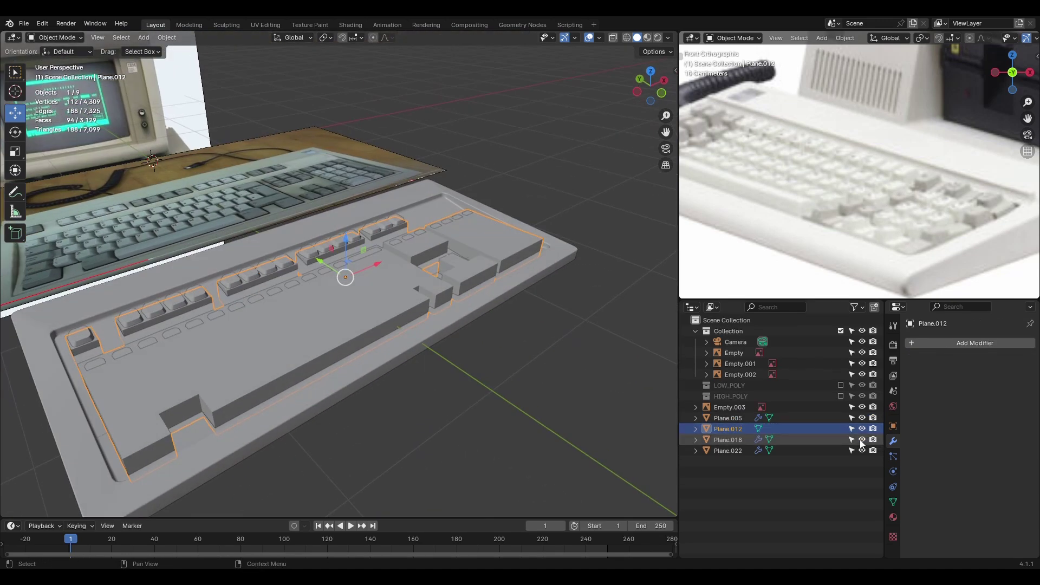
click(389, 236)
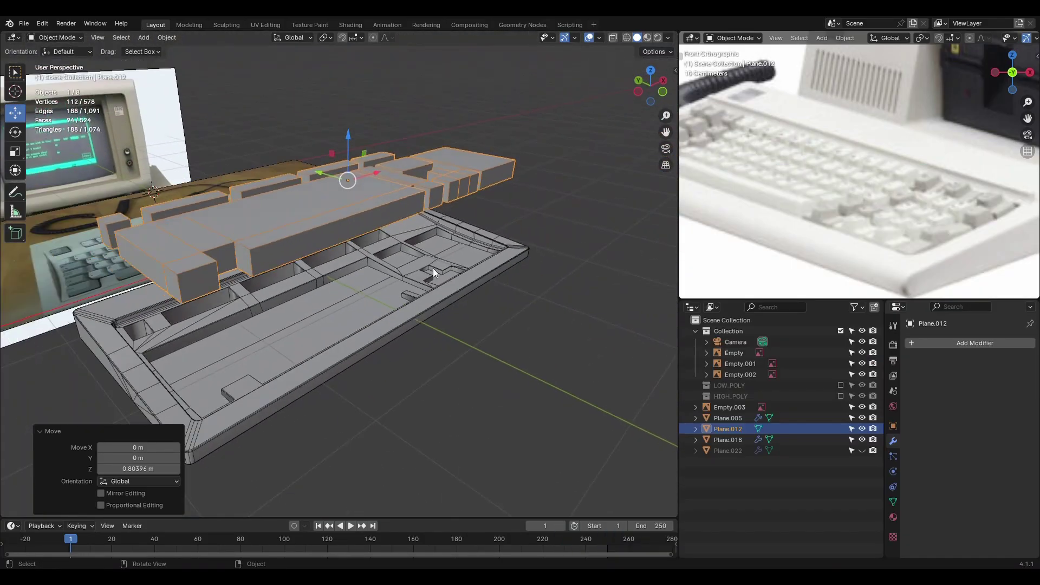
Step: Undo the key-block raise, hide Plane.012, show Plane.022 and disable viewport overlays
mouse_move(433, 268)
middle_down()
mouse_move(577, 253)
mouse_move(447, 249)
mouse_move(449, 275)
mouse_move(393, 273)
mouse_move(407, 230)
middle_up()
key(ctrl+z)
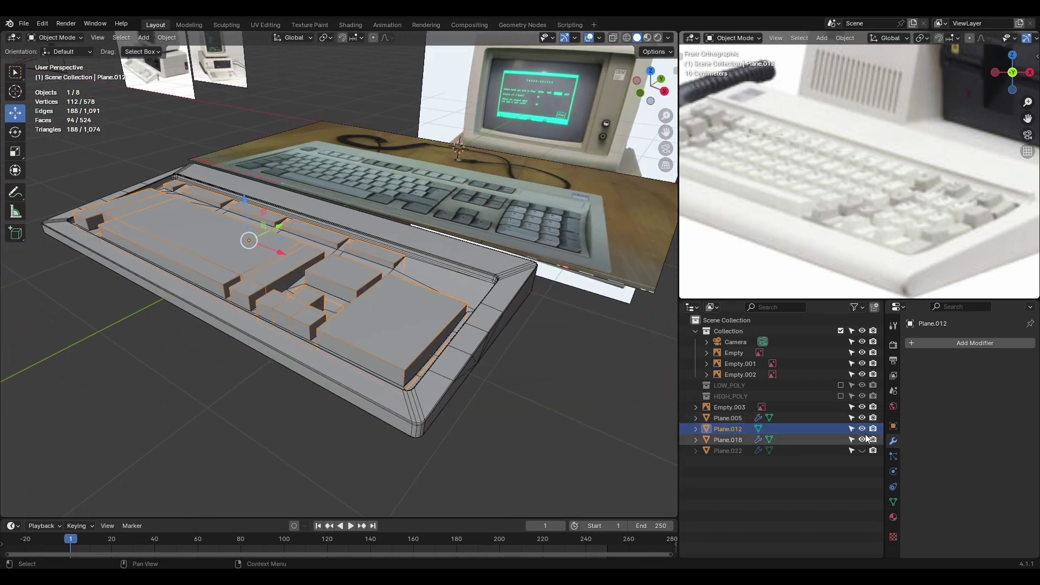
click(861, 428)
middle_drag(525, 360, 772, 424)
click(862, 450)
mouse_move(473, 345)
middle_down()
mouse_move(404, 368)
mouse_move(438, 307)
mouse_move(421, 316)
mouse_move(487, 227)
middle_up()
click(589, 37)
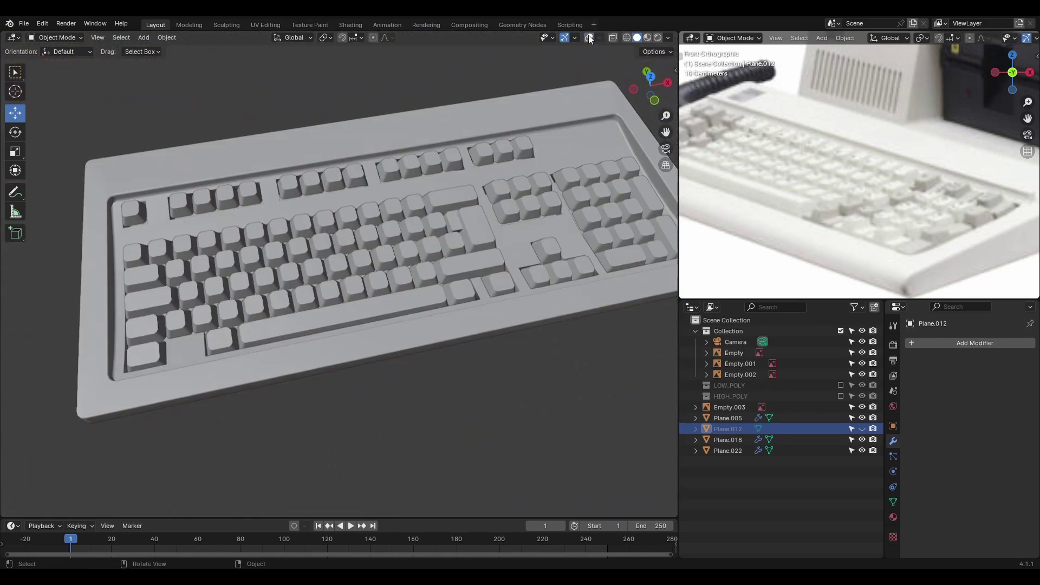
mouse_move(541, 119)
middle_down()
mouse_move(481, 180)
mouse_move(405, 149)
middle_up()
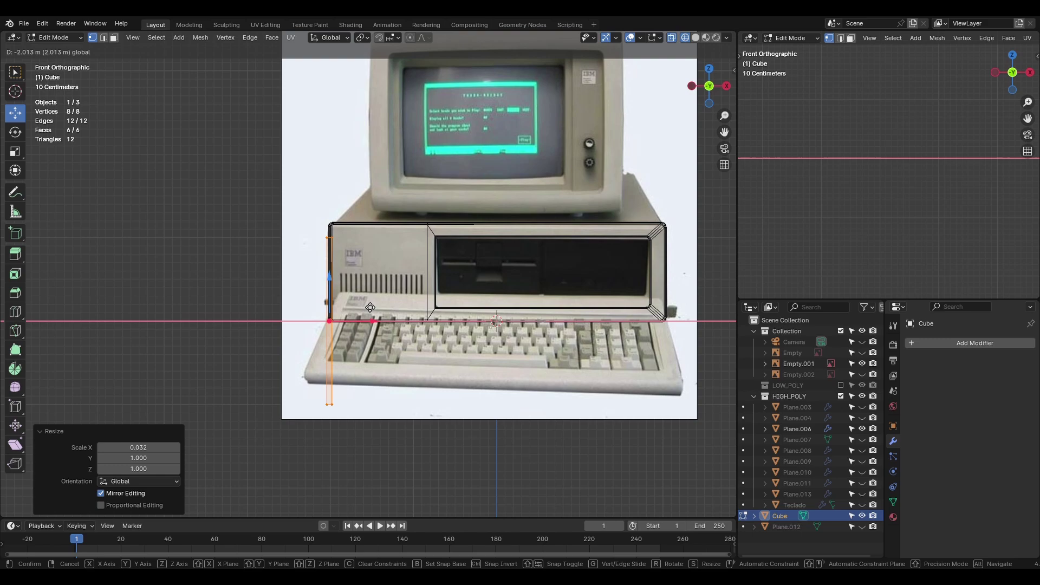
Step: Place the slat array and stretch it along the X axis
click(370, 307)
scroll(370, 308, up, 5)
key(s)
key(x)
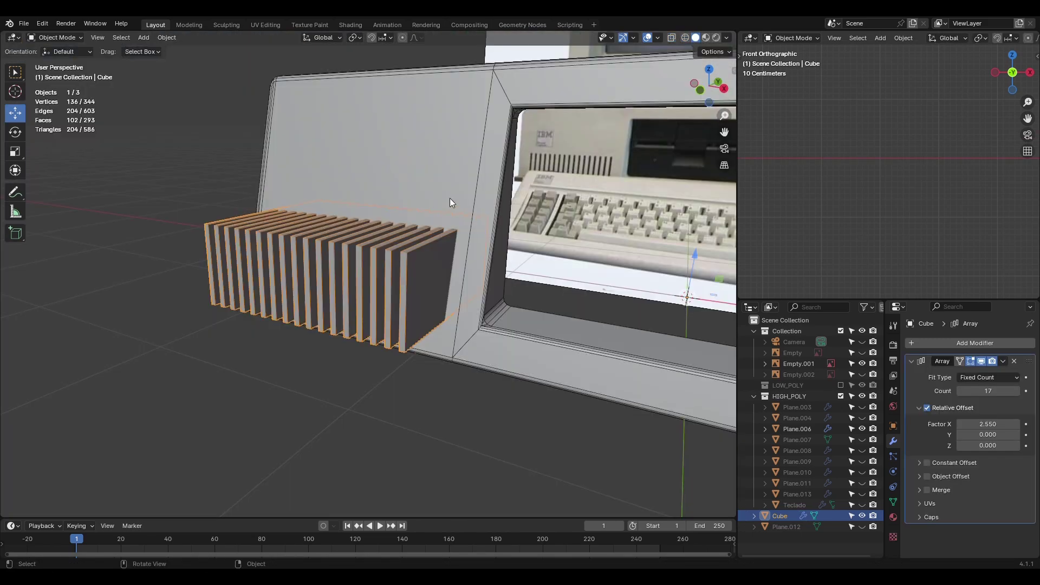
Step: Add a Difference Boolean modifier to the bezel using the slat array as cutter
click(954, 346)
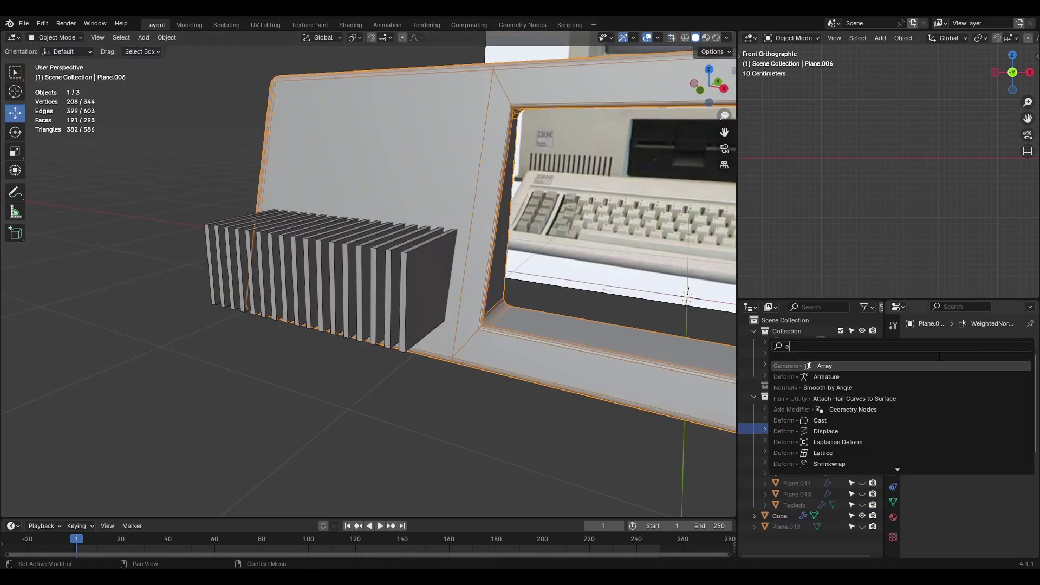
key(Escape)
click(938, 340)
click(909, 365)
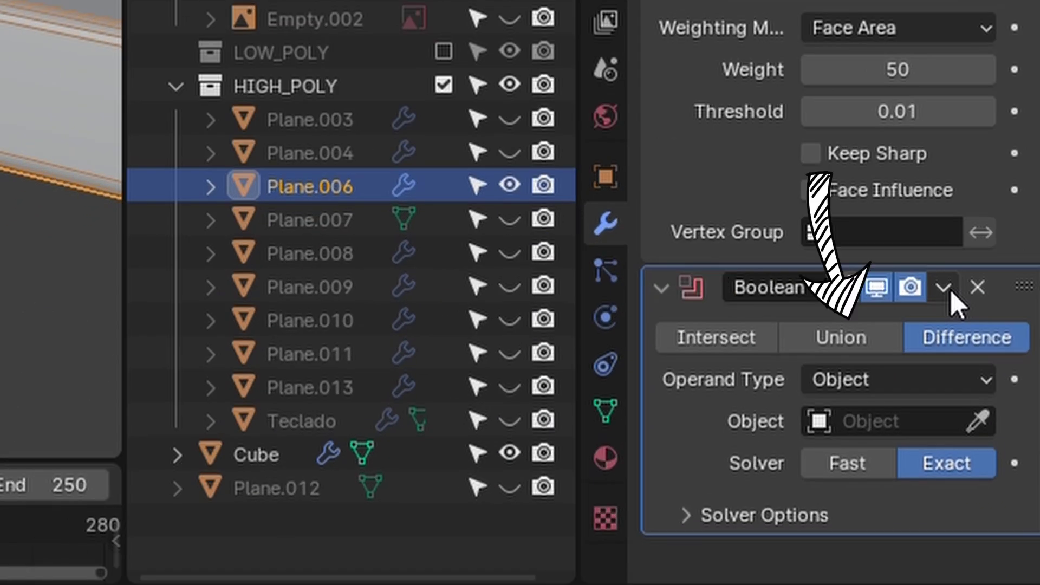
click(977, 421)
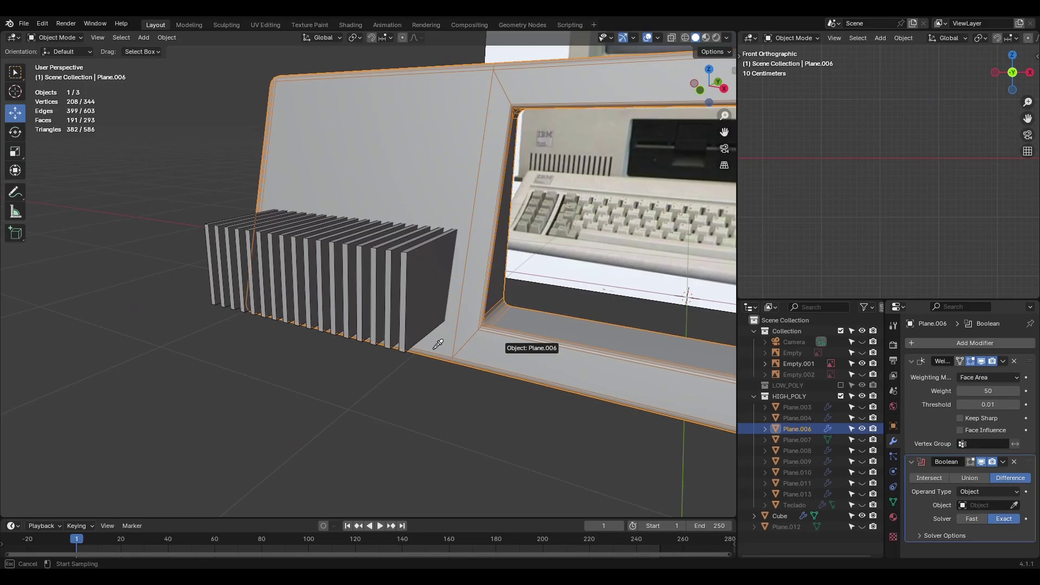
click(410, 303)
Step: Hide the slat cutter and apply the Boolean to make the vent slots permanent
click(399, 290)
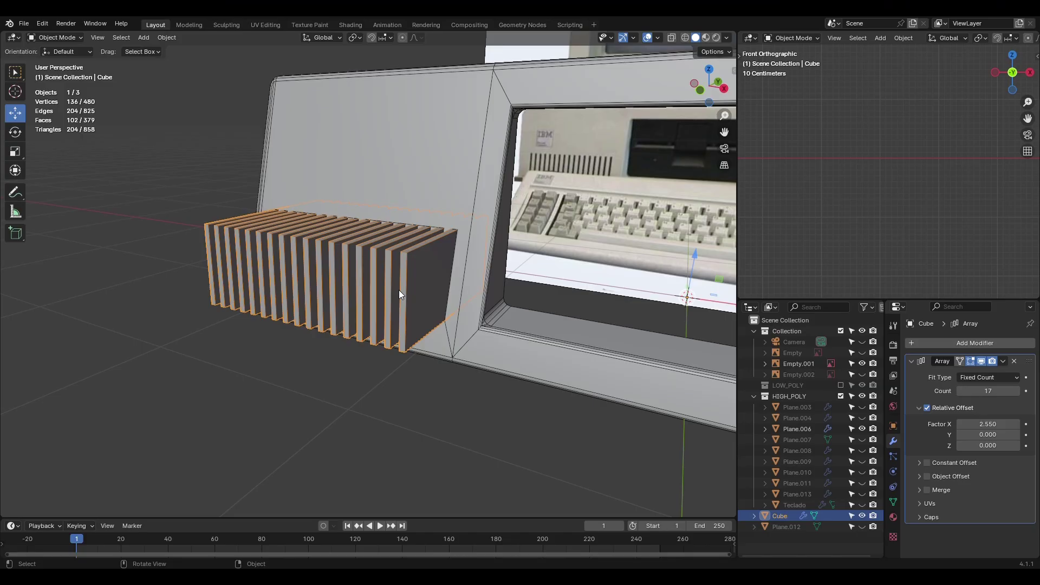
mouse_move(399, 290)
middle_down()
mouse_move(468, 342)
mouse_move(546, 361)
middle_up()
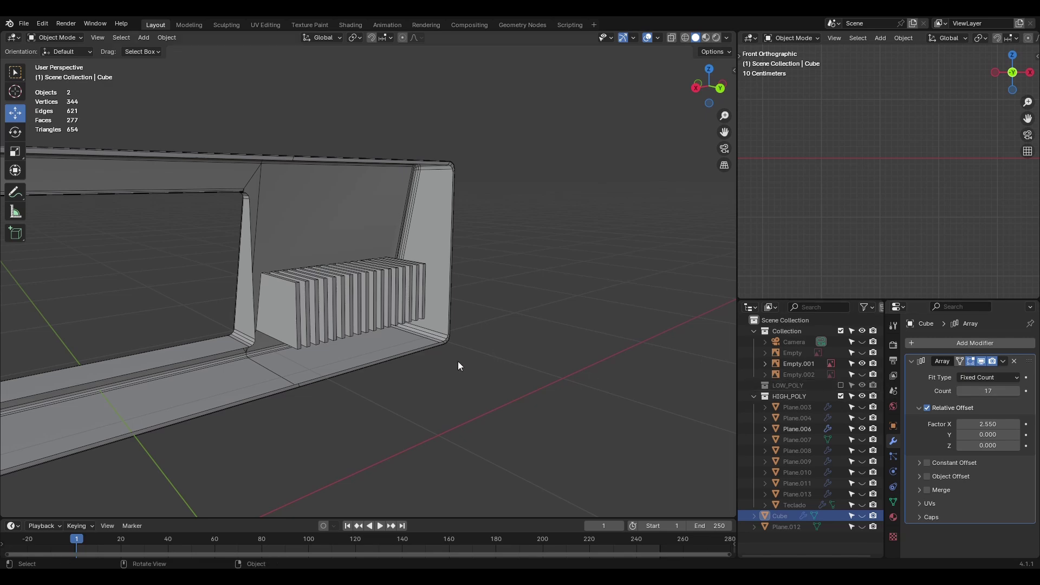
middle_drag(457, 365, 381, 354)
click(1003, 361)
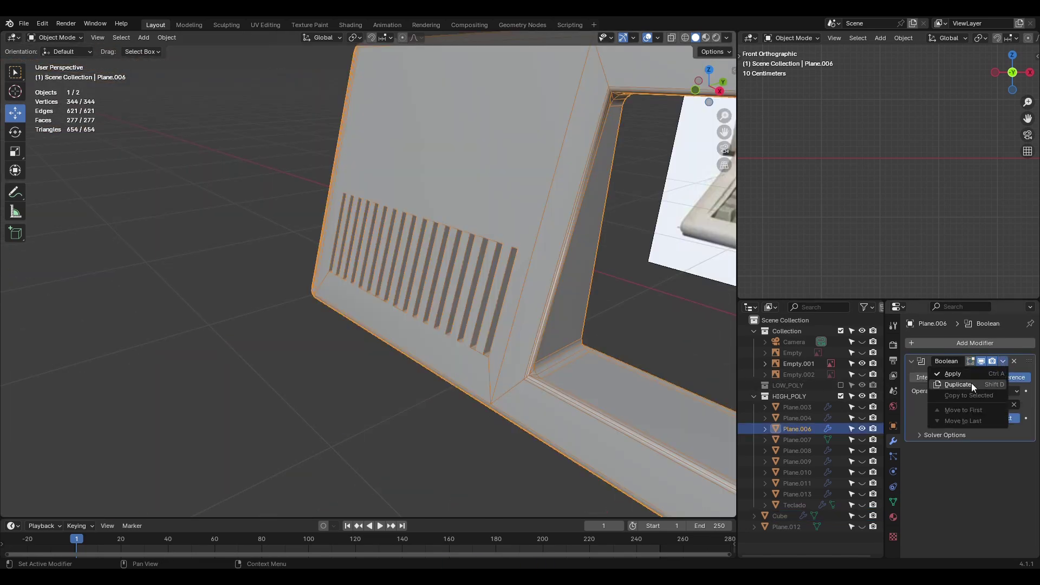
click(952, 374)
middle_drag(678, 352, 448, 297)
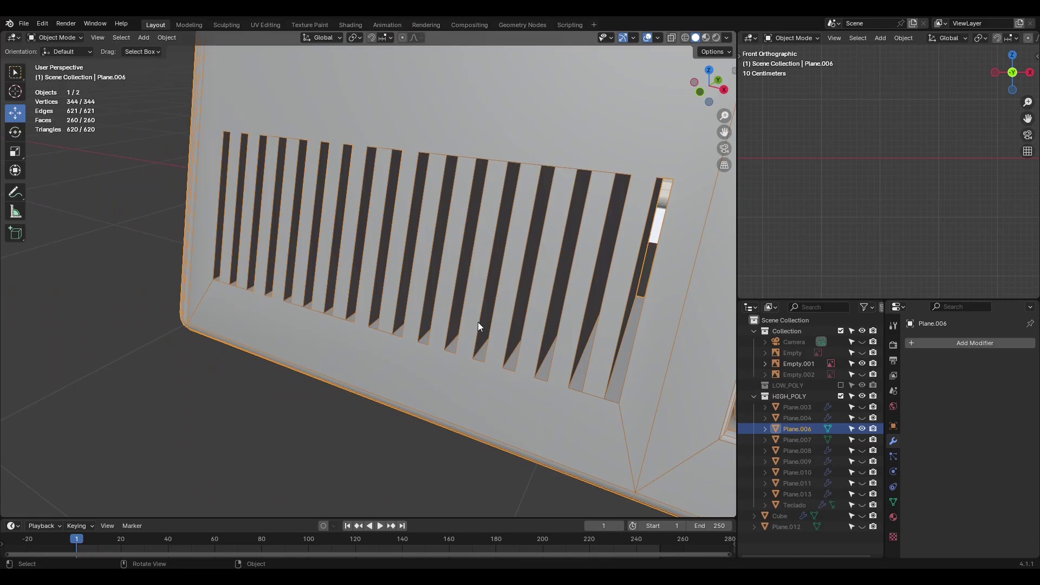
Step: Enter Edit Mode on the bezel mesh Plane.006
key(Tab)
shift+middle_drag(542, 372, 515, 366)
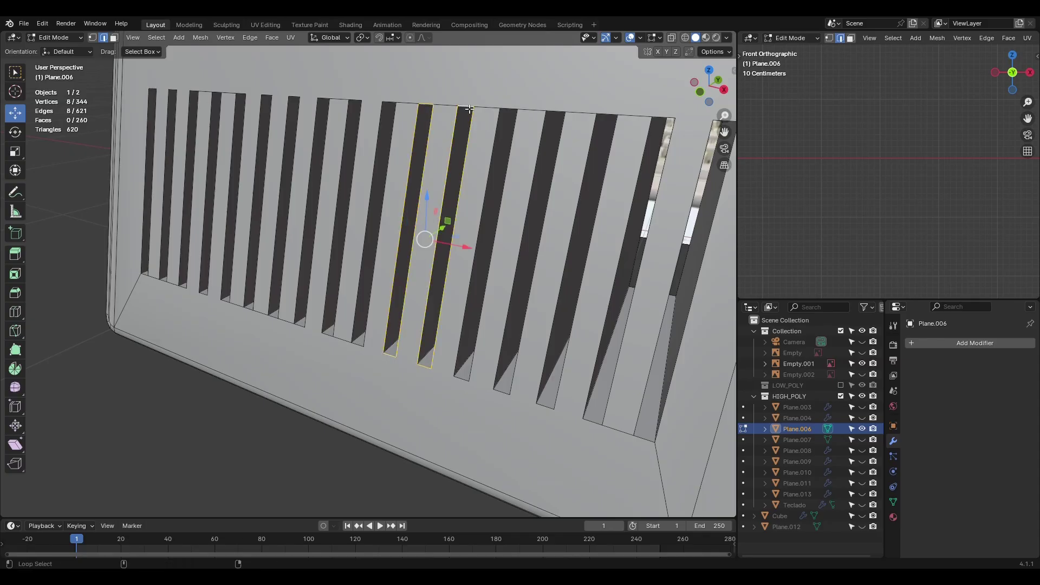
Step: Shift+Alt-select the edge loops of each vent slot in the bezel mesh
alt+shift+click(471, 378)
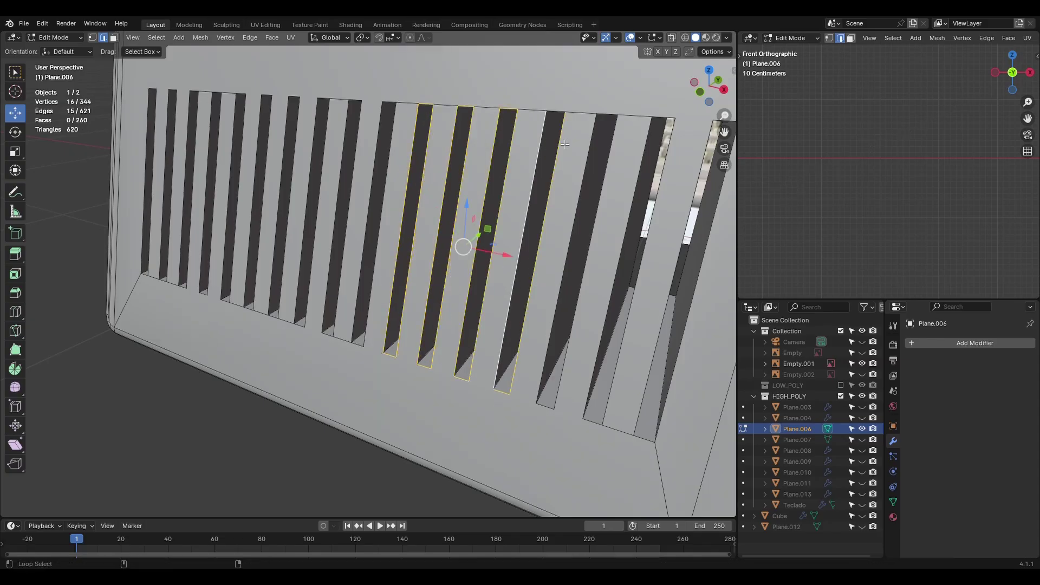
alt+shift+click(666, 363)
middle_drag(666, 362, 400, 303)
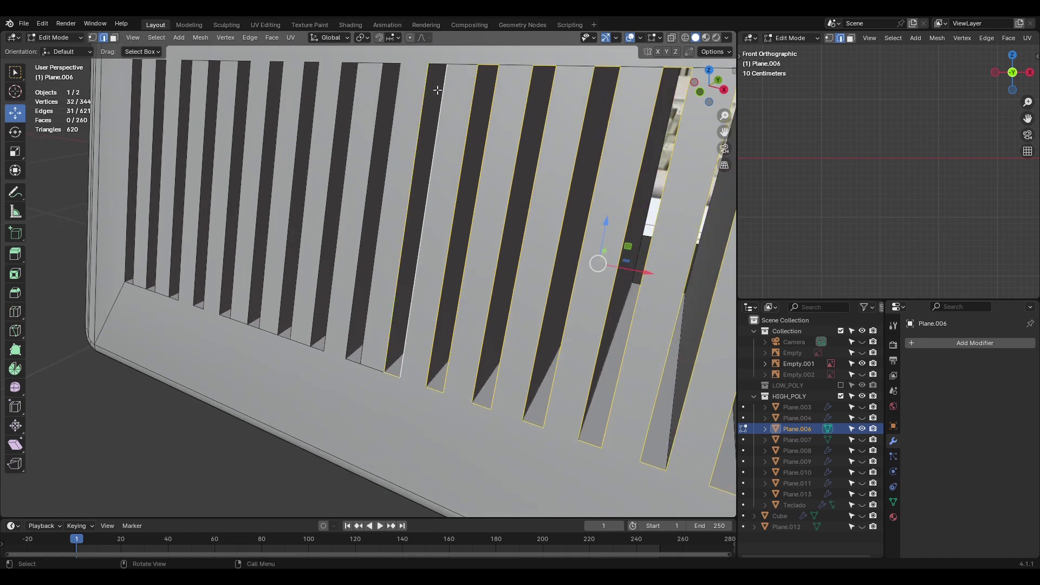
alt+shift+click(320, 294)
scroll(362, 208, up, 2)
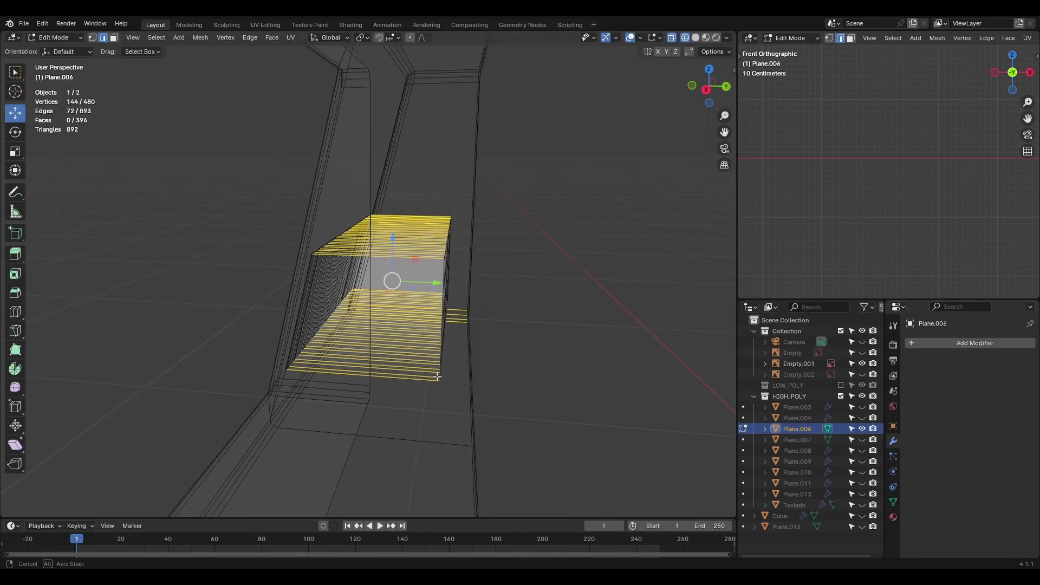
middle_drag(437, 377, 570, 383)
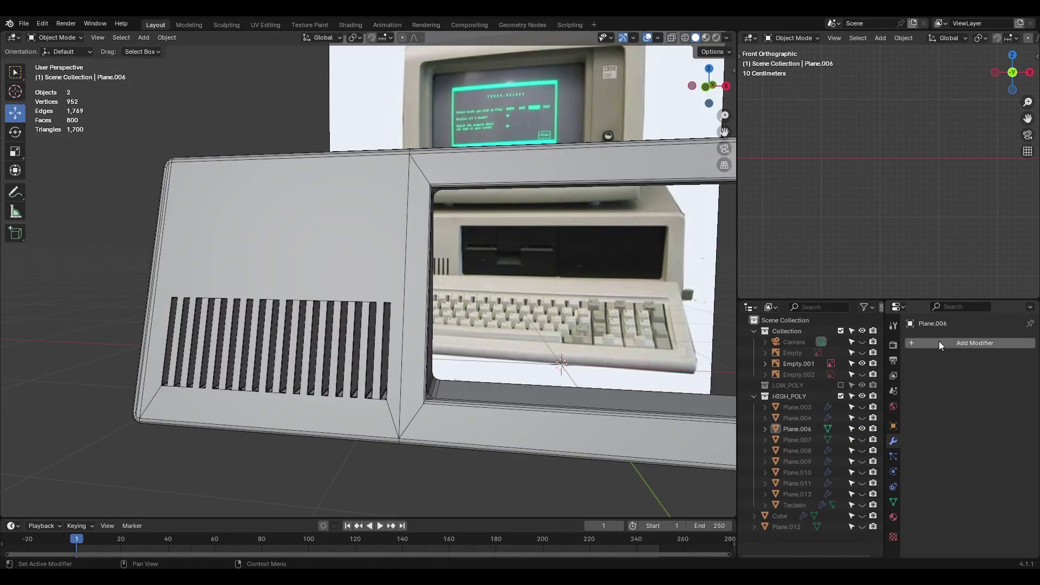
Step: Add a Triangulate modifier to the bezel panel and inspect it with overlays off
text(tri)
key(Return)
middle_drag(542, 335, 413, 321)
scroll(413, 325, up, 3)
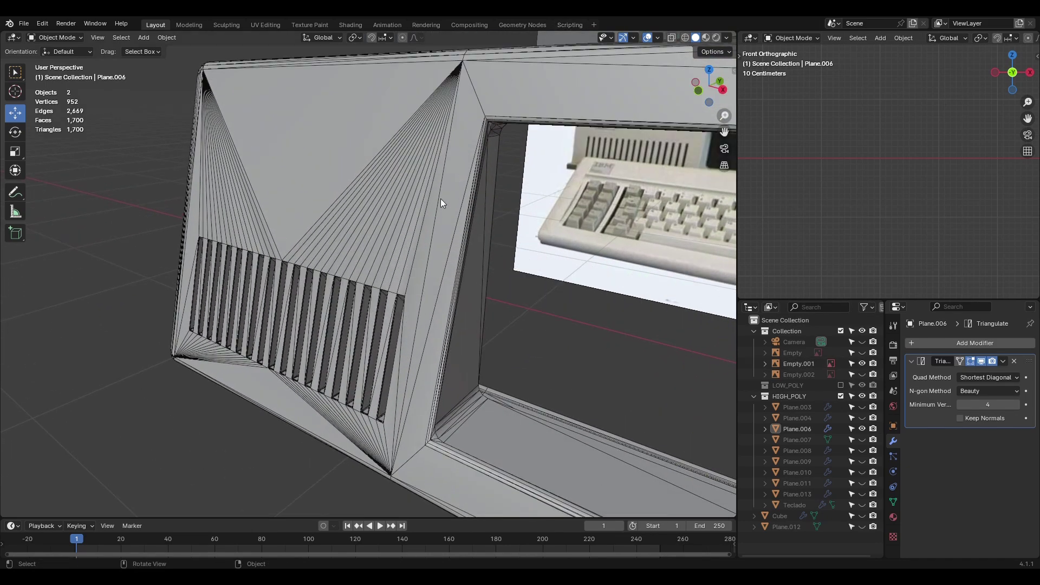
click(648, 38)
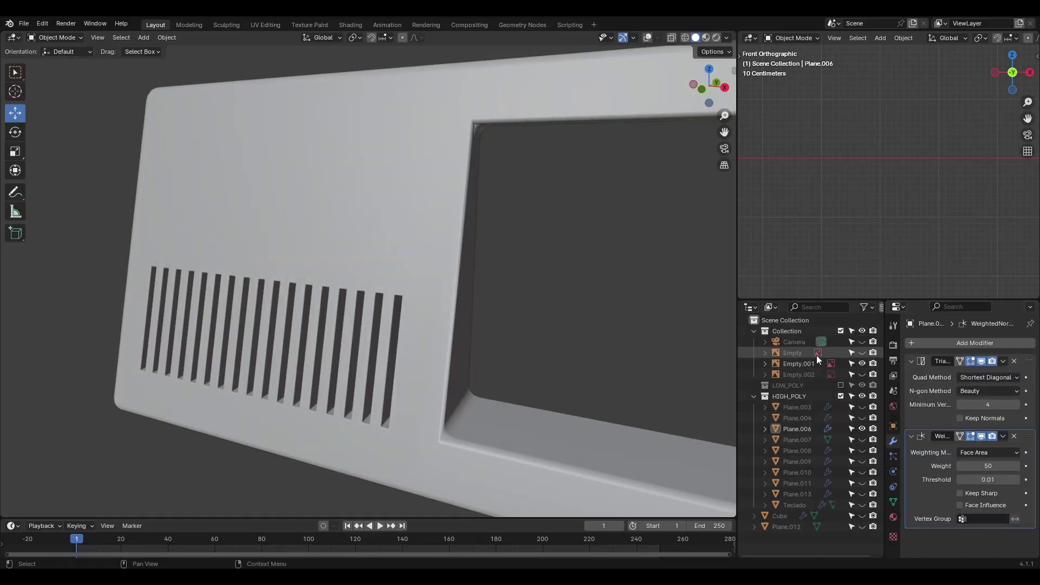
mouse_move(473, 235)
middle_down()
mouse_move(563, 268)
mouse_move(437, 269)
middle_up()
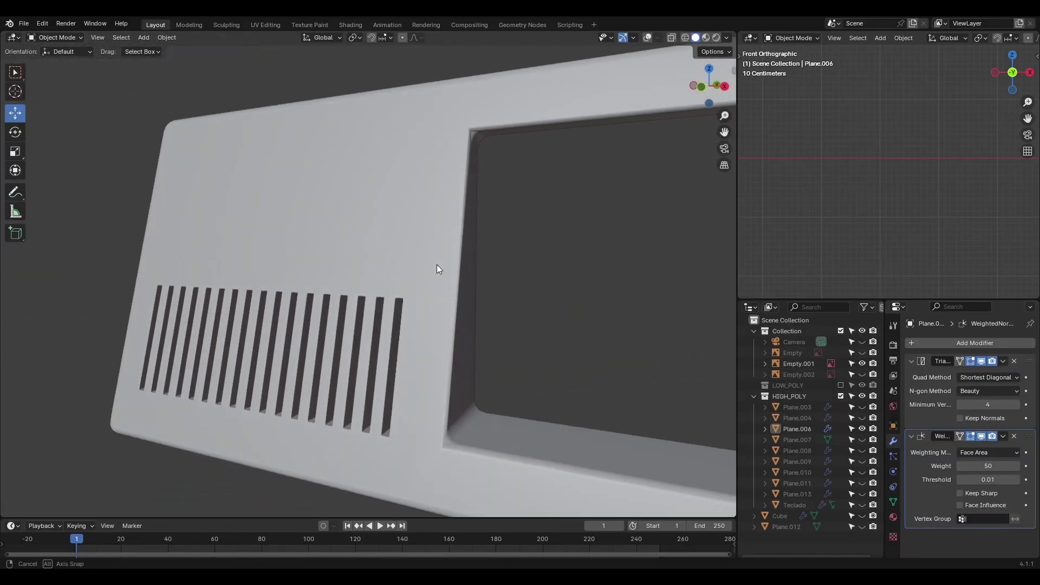
Step: Apply the Triangulate modifier, hide overlays, and select the MONITOR object
click(649, 39)
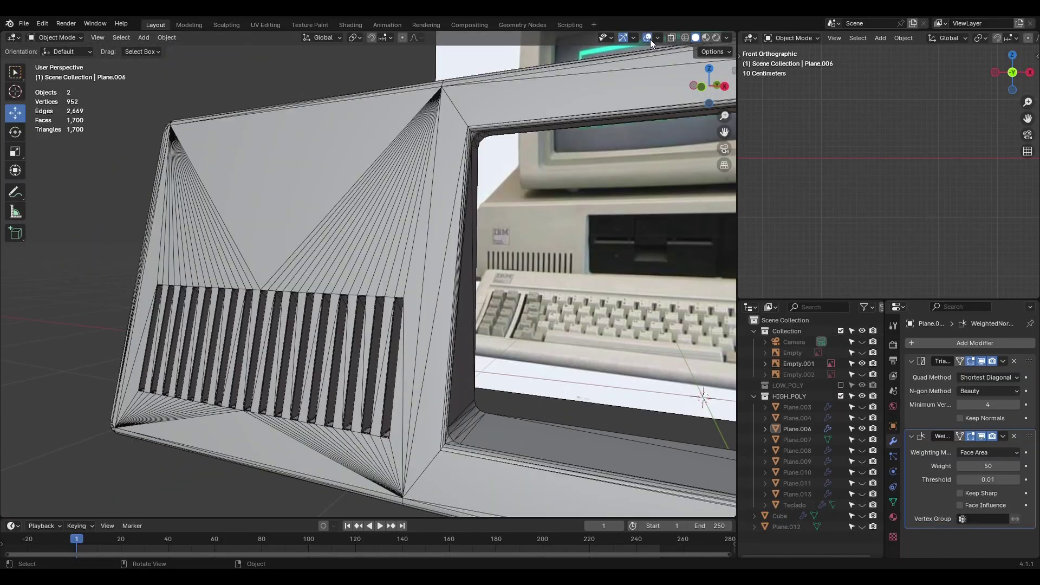
click(991, 373)
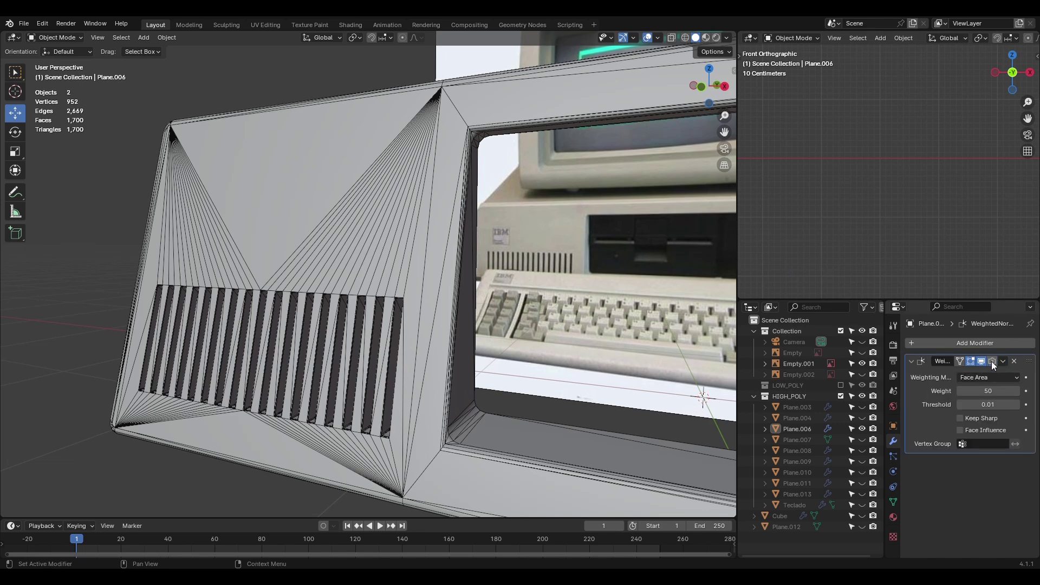
click(648, 37)
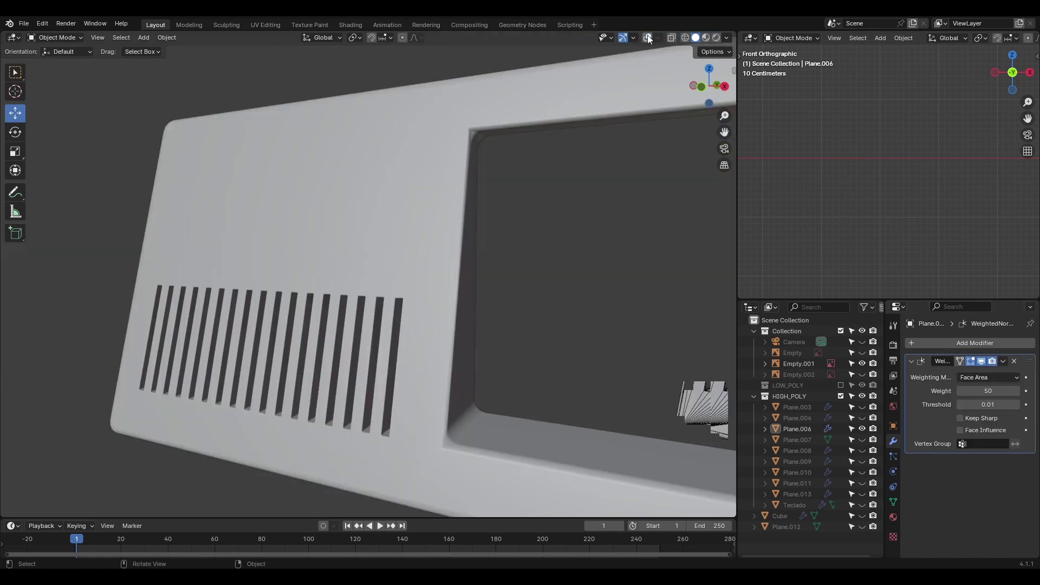
scroll(408, 271, down, 3)
scroll(476, 360, down, 3)
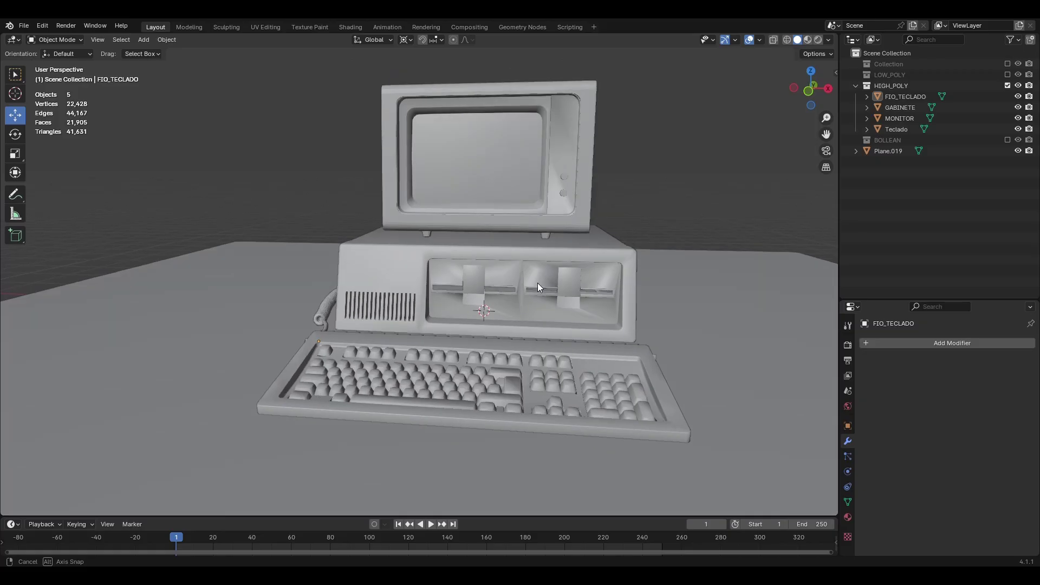
mouse_move(538, 283)
middle_down()
mouse_move(551, 263)
mouse_move(537, 206)
middle_up()
click(538, 201)
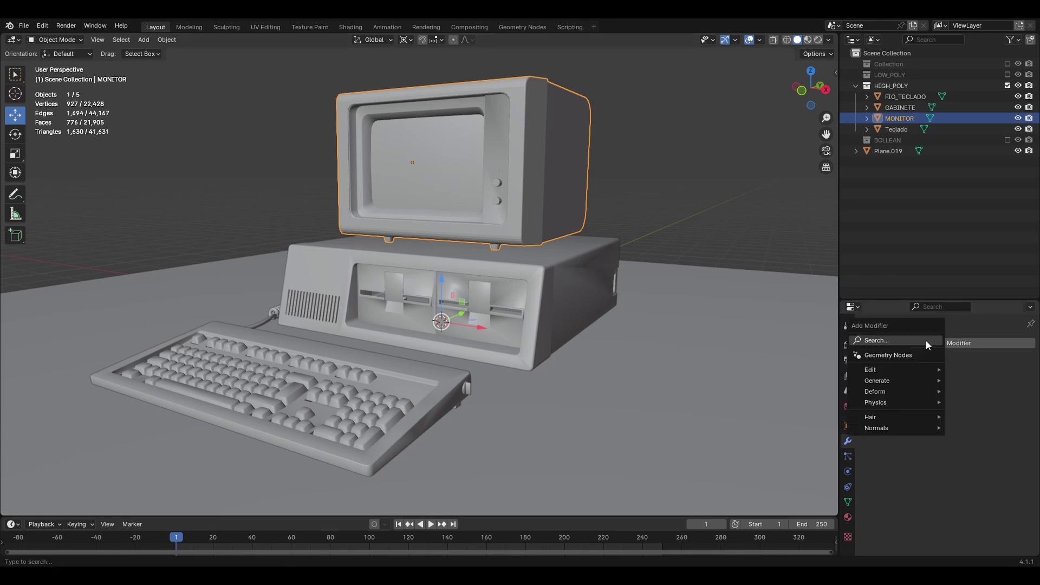
Step: Add a Weighted Normal modifier to MONITOR and check it with the wireframe overlay
text(weight)
key(Return)
scroll(540, 232, up, 3)
scroll(520, 220, up, 2)
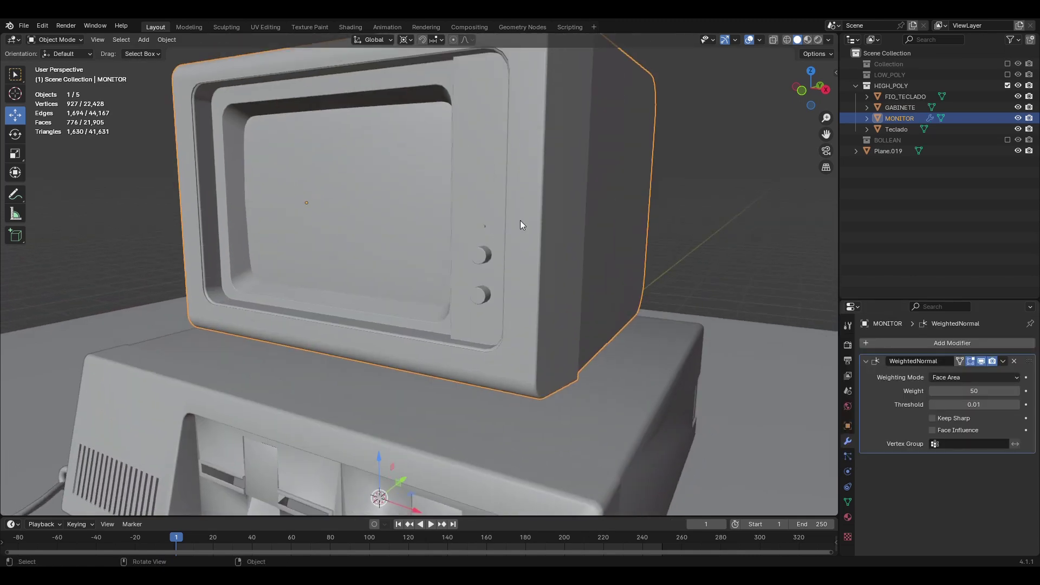
click(753, 43)
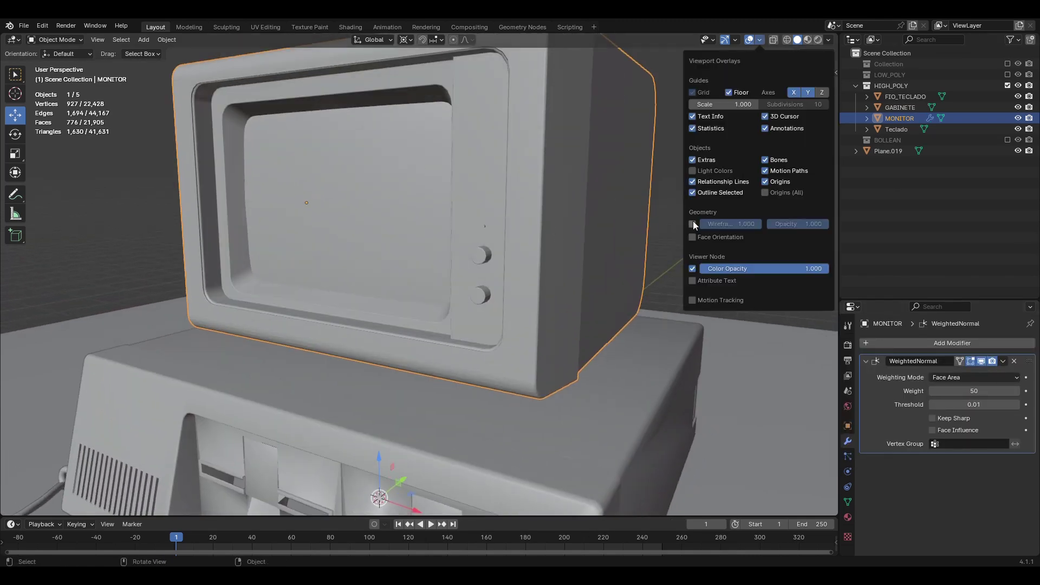
click(693, 220)
click(749, 39)
Step: Add a Weighted Normal modifier to the GABINETE system unit
click(654, 214)
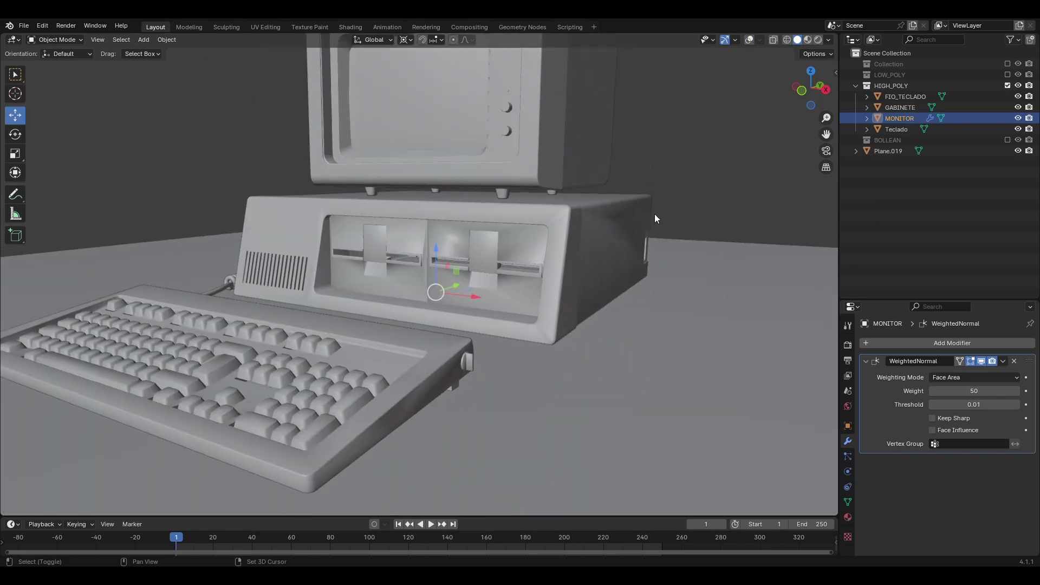
scroll(655, 213, up, 2)
click(914, 343)
text(weight)
key(Return)
scroll(527, 320, down, 3)
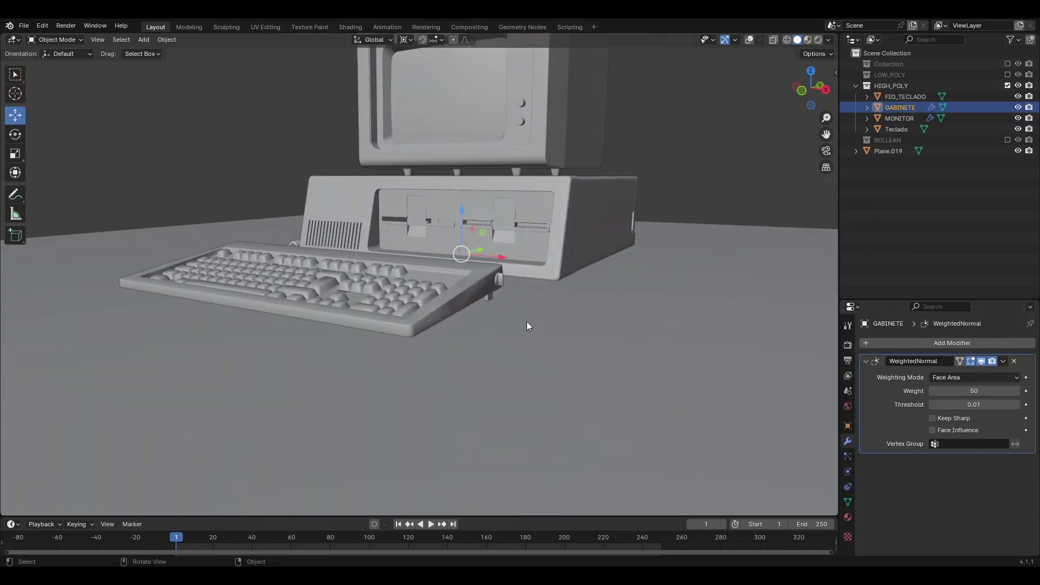
Step: Give the Teclado keyboard a Weighted Normal modifier and switch the viewport to Rendered shading
click(526, 321)
scroll(526, 321, up, 2)
key(Return)
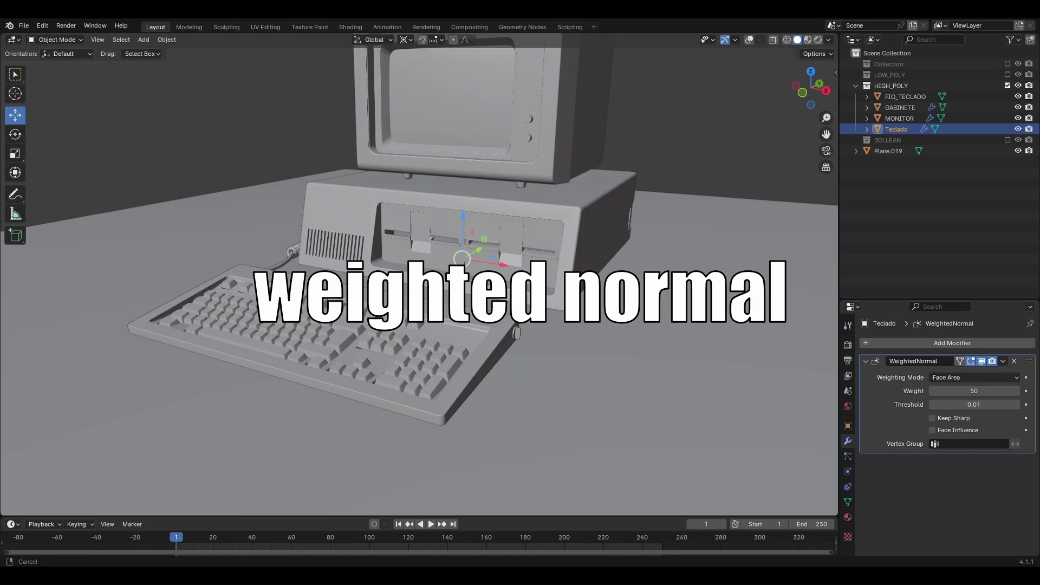
middle_drag(596, 260, 628, 258)
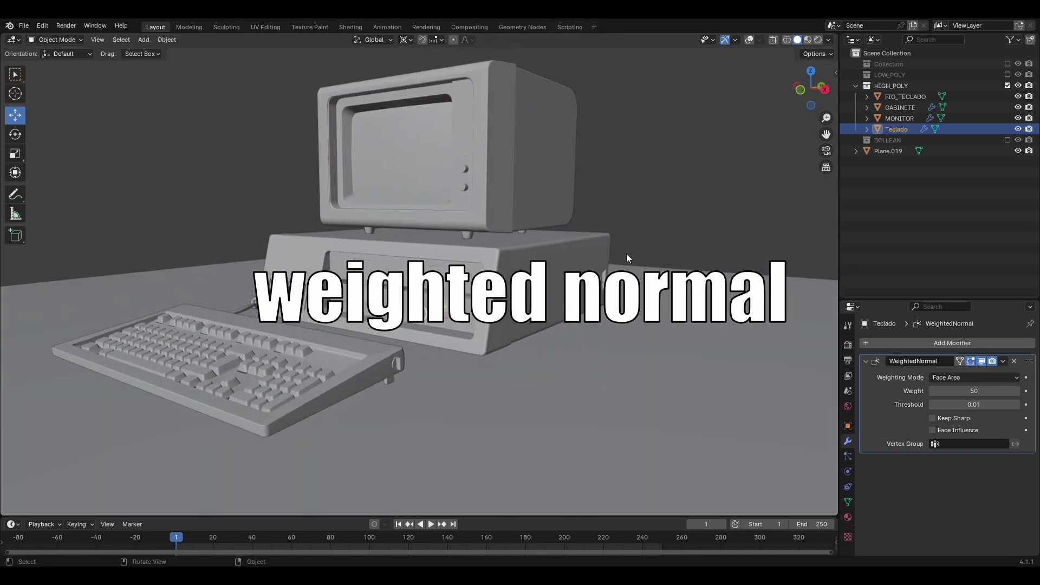
click(828, 39)
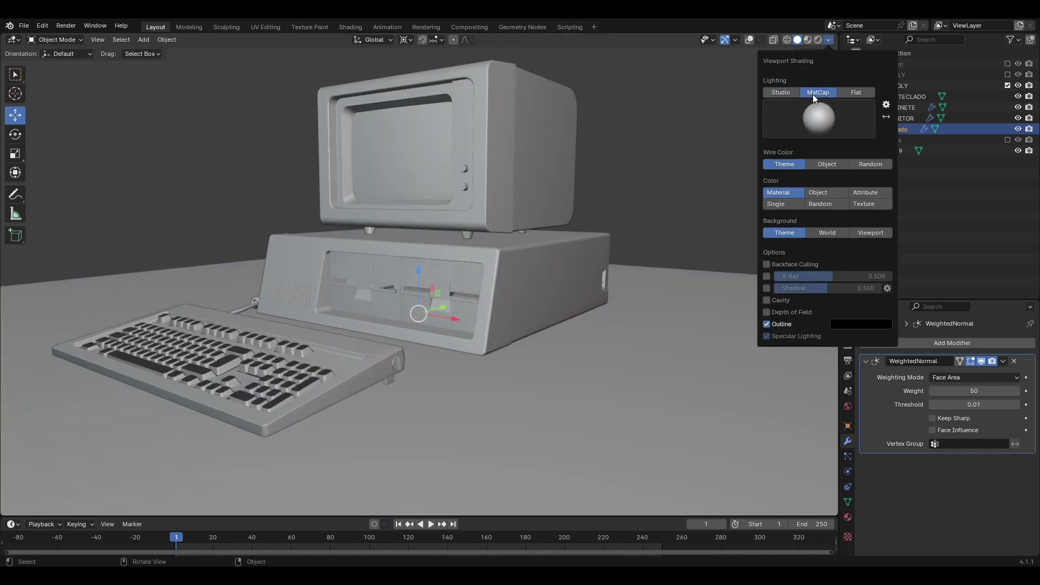
middle_drag(575, 206, 538, 165)
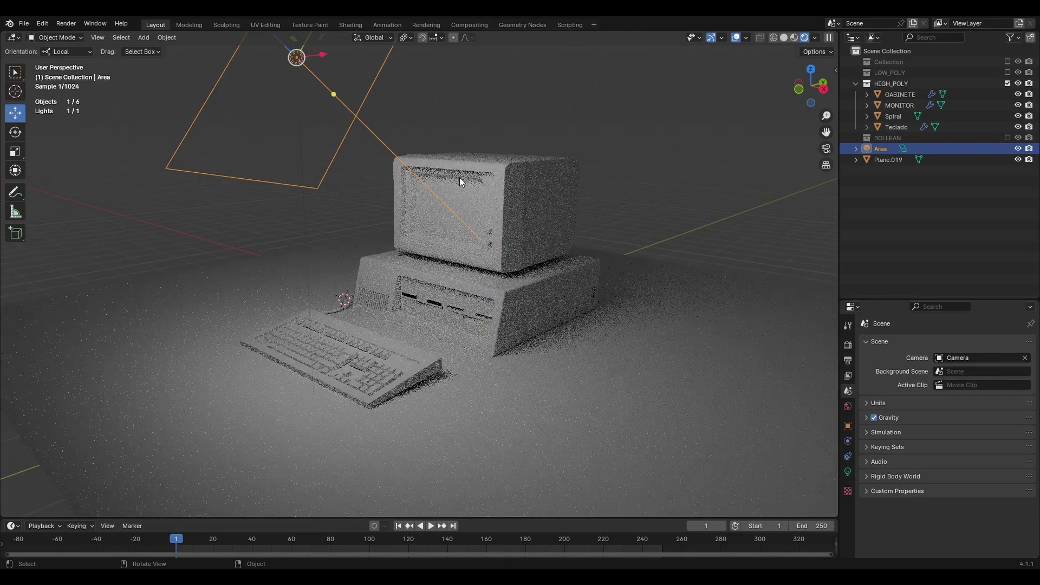
Step: Hide the area light and preview the model with the interior-room HDRI in the Shading workspace
key(h)
click(351, 25)
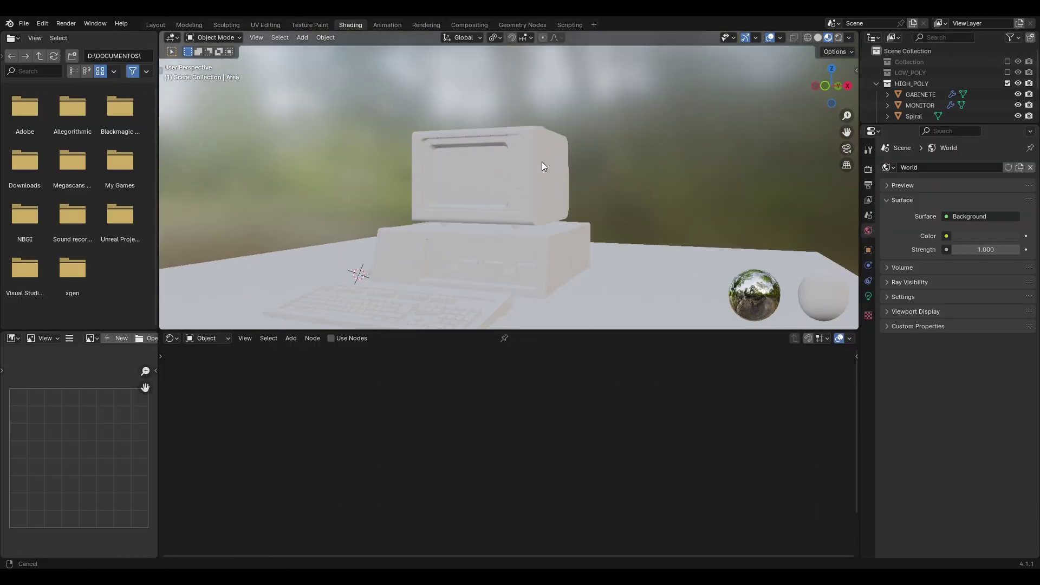
click(849, 37)
click(780, 139)
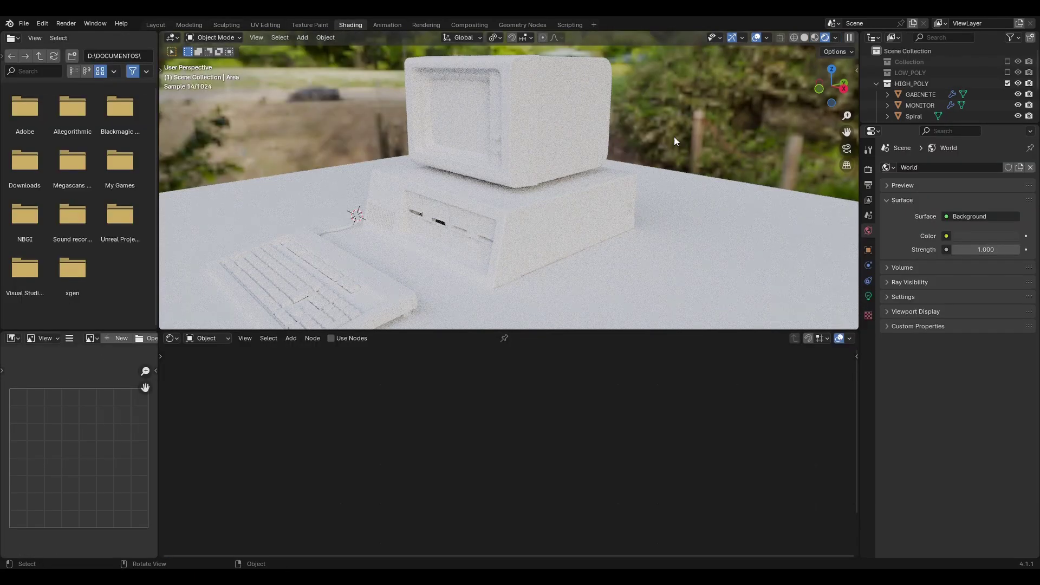
click(734, 202)
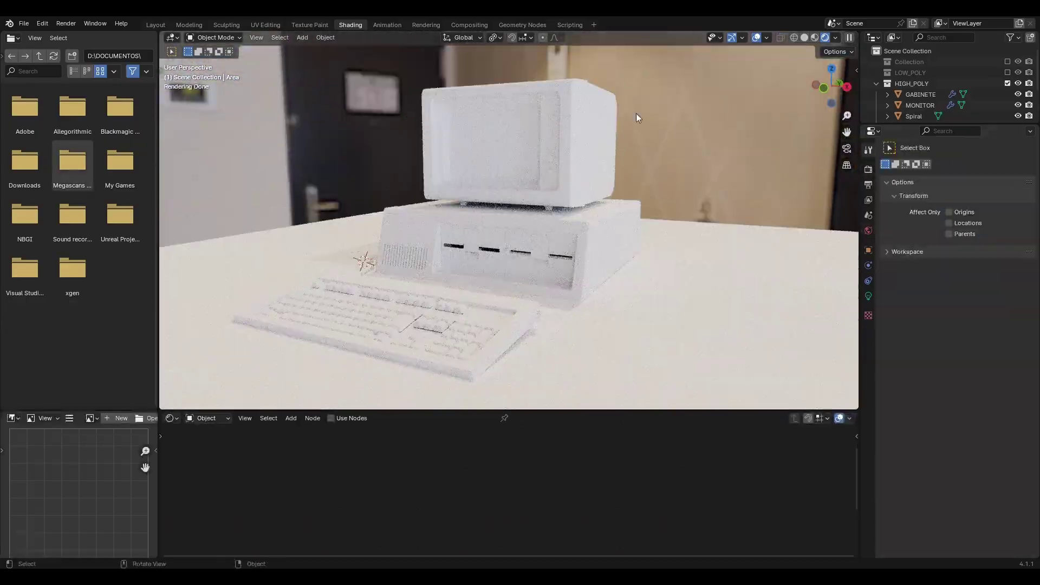
click(868, 341)
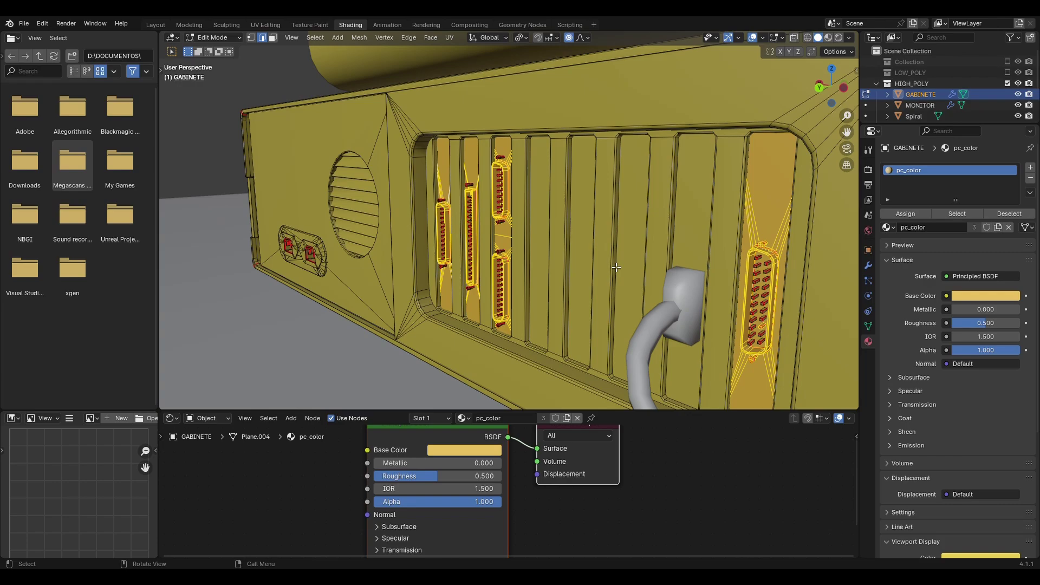
Step: Switch to Rendered shading and enable a transparent Film background
mouse_move(785, 273)
middle_down()
mouse_move(536, 243)
mouse_move(671, 206)
middle_up()
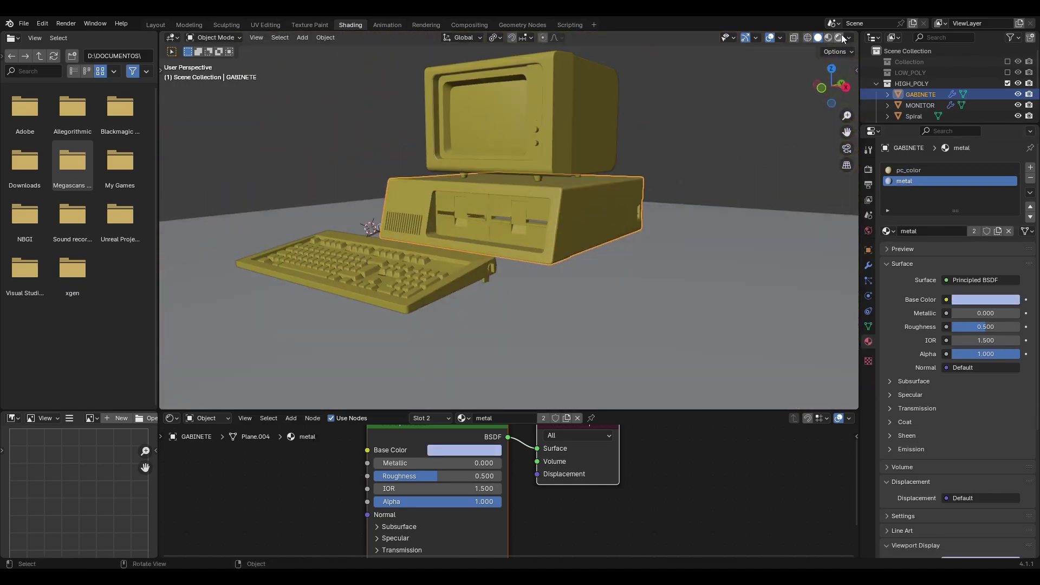
click(840, 37)
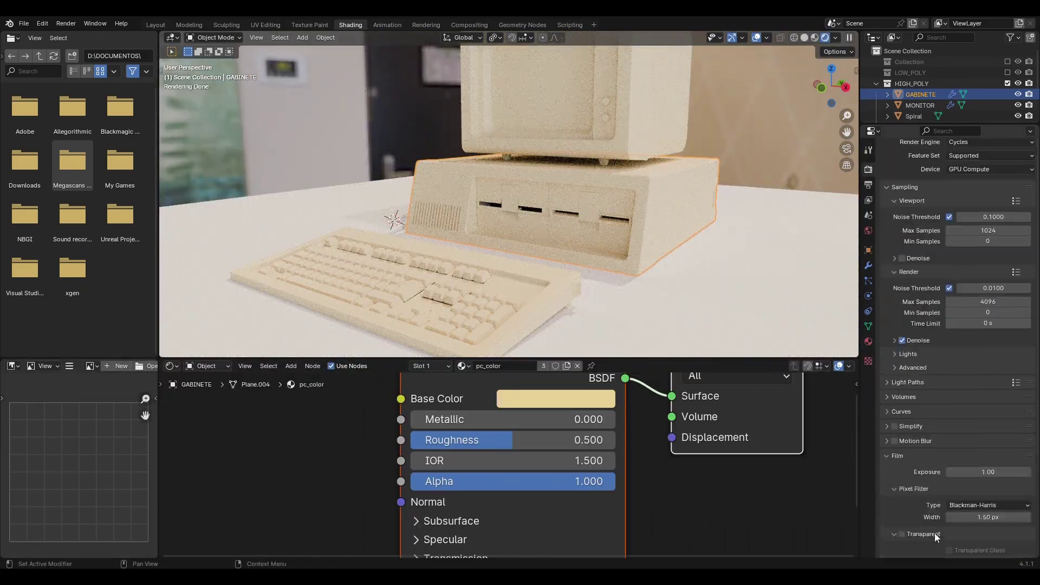
click(935, 537)
scroll(325, 461, down, 2)
Step: Add a Mix node to the pc_color material and connect it to Base Color
key(shift+a)
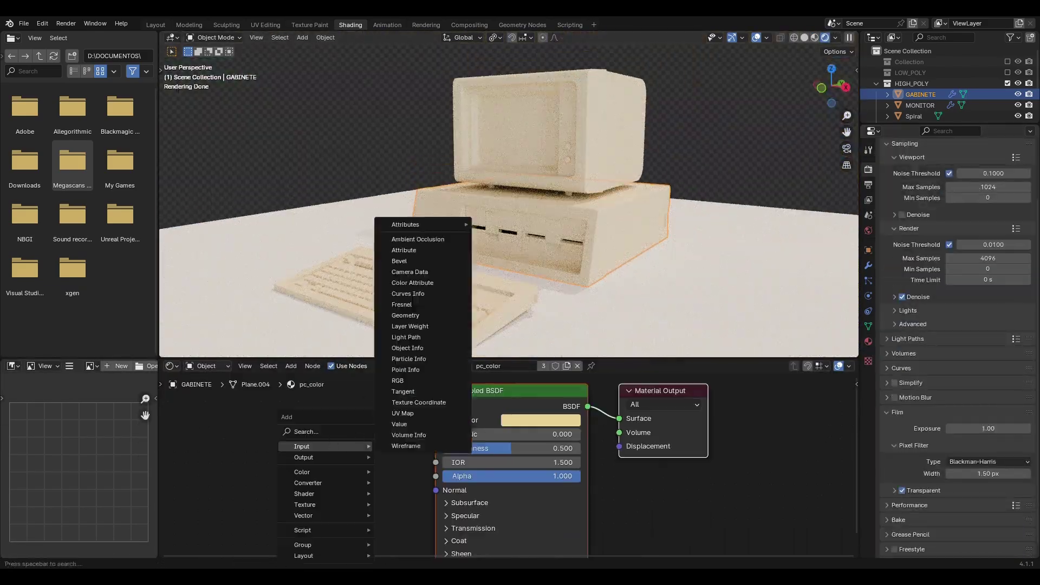
click(325, 406)
drag(370, 384, 421, 386)
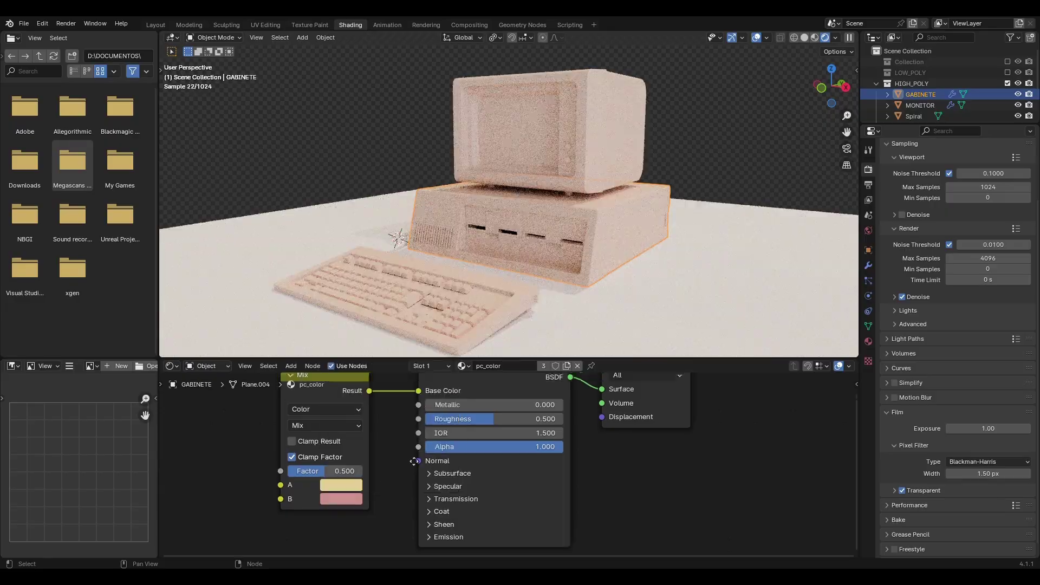
scroll(379, 461, up, 2)
scroll(325, 449, up, 2)
shift+scroll(407, 478, down, 3)
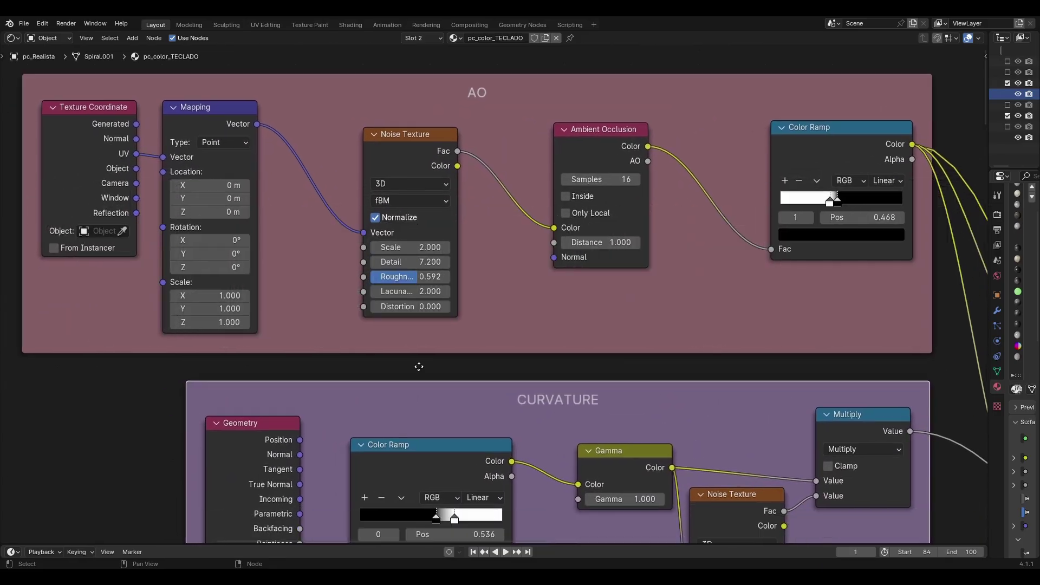
middle_drag(428, 411, 417, 157)
middle_drag(521, 443, 481, 222)
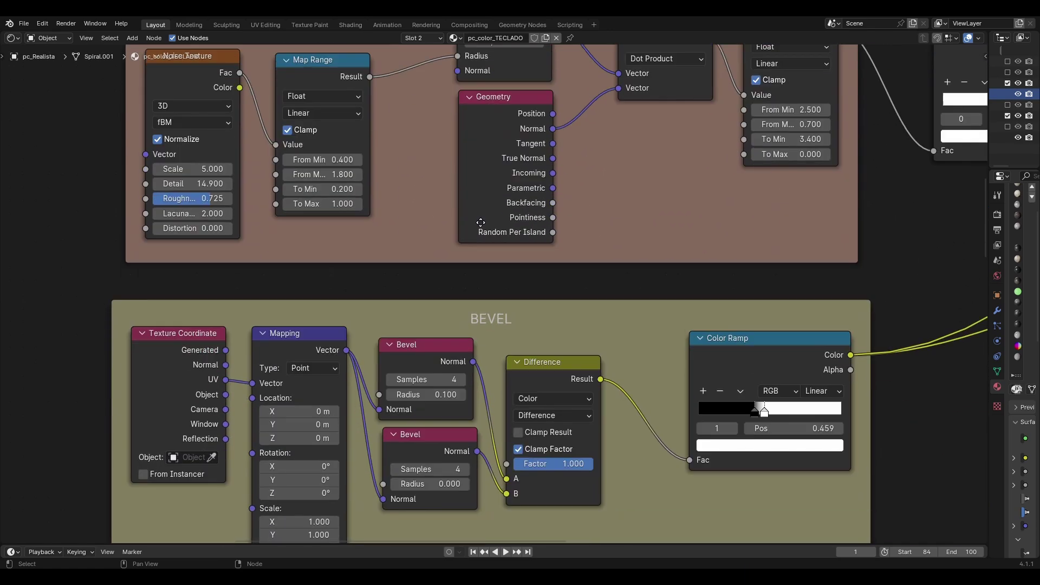
middle_drag(488, 406, 493, 254)
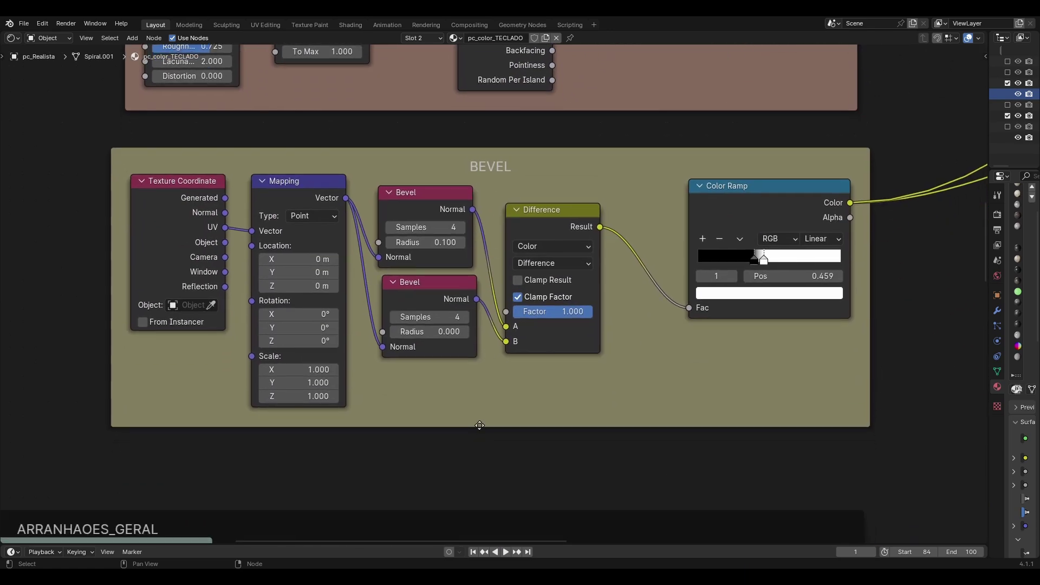
middle_drag(479, 417, 482, 62)
scroll(377, 244, down, 2)
middle_drag(376, 244, 476, 279)
middle_drag(476, 379, 499, 274)
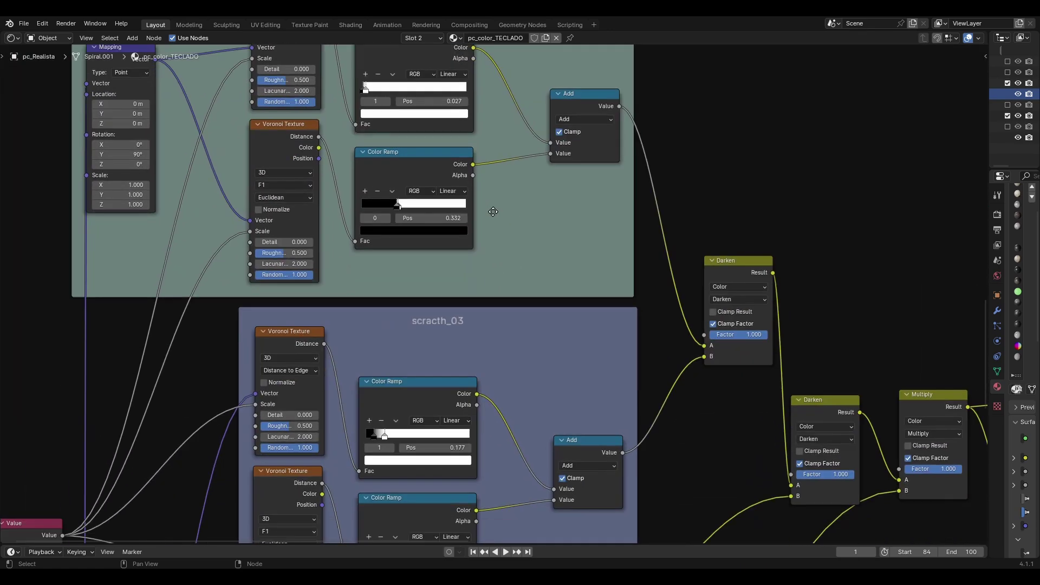
middle_drag(498, 488, 469, 355)
scroll(505, 357, down, 1)
middle_drag(499, 460, 499, 325)
scroll(499, 325, down, 1)
mouse_move(486, 396)
middle_down()
mouse_move(487, 250)
mouse_move(502, 509)
middle_up()
scroll(496, 352, down, 3)
scroll(506, 319, down, 2)
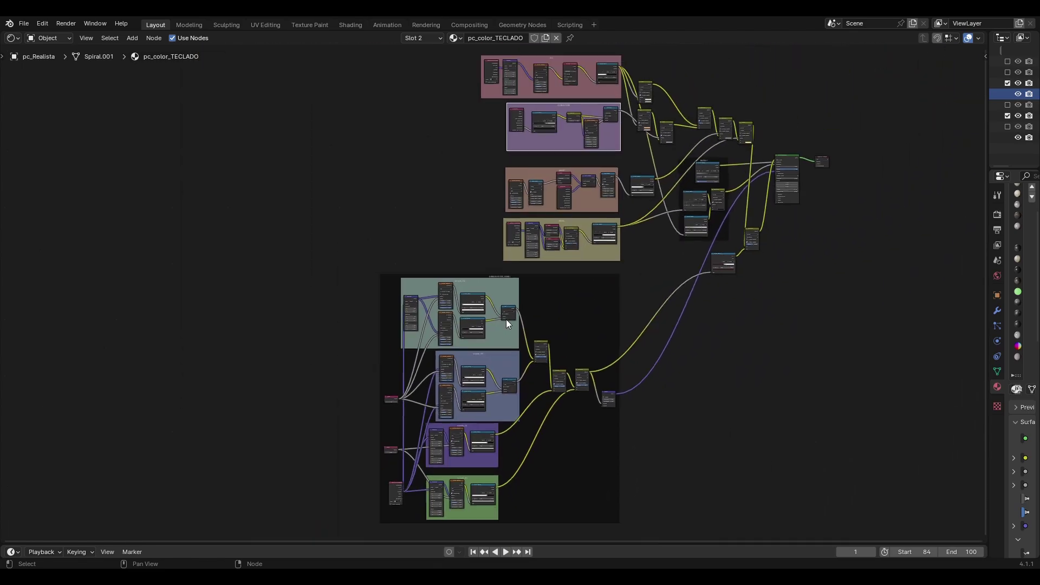
scroll(506, 319, down, 1)
mouse_move(488, 315)
middle_down()
mouse_move(473, 302)
mouse_move(479, 333)
middle_up()
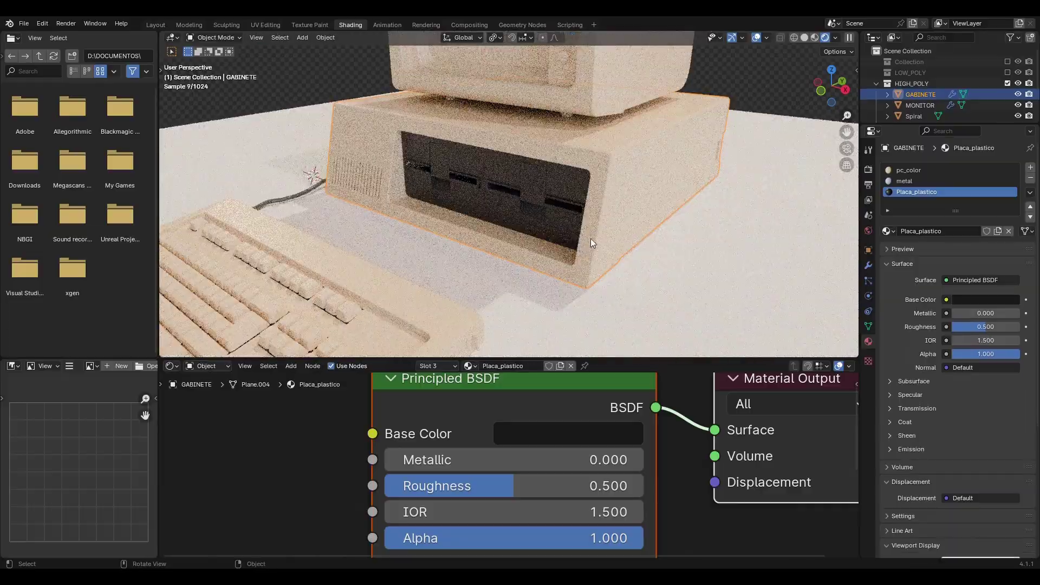
Step: Lower the drive bay's Placa_plastico roughness to 0.436 and orbit close to the case front
drag(496, 444, 480, 443)
scroll(649, 173, down, 2)
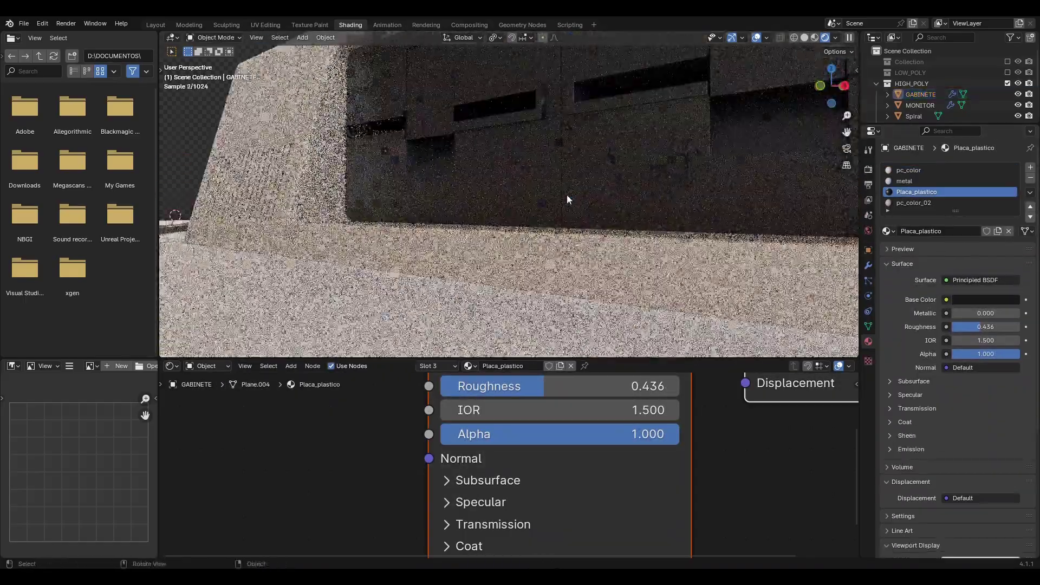
middle_drag(568, 197, 629, 215)
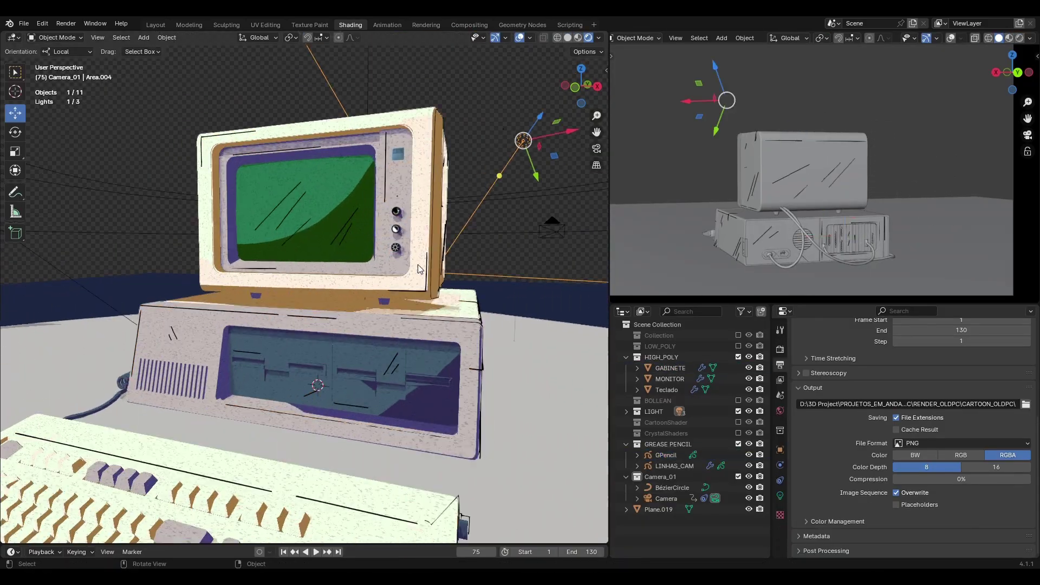
Step: Show the monitor's PC_TELA nodes in a Shader Editor, orbit the computer, and display its modifiers
click(242, 139)
scroll(372, 317, up, 5)
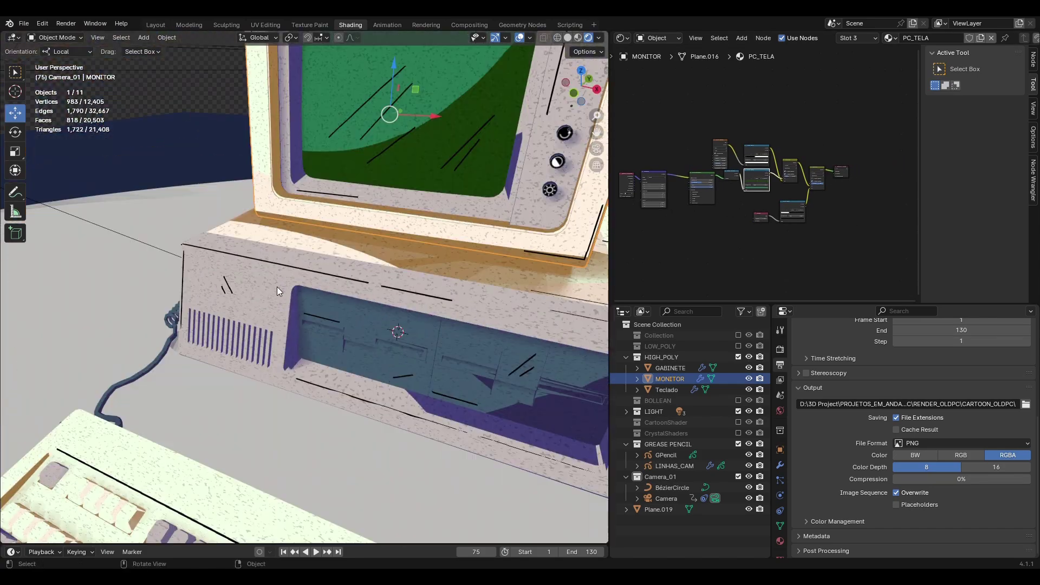
middle_drag(278, 292, 381, 317)
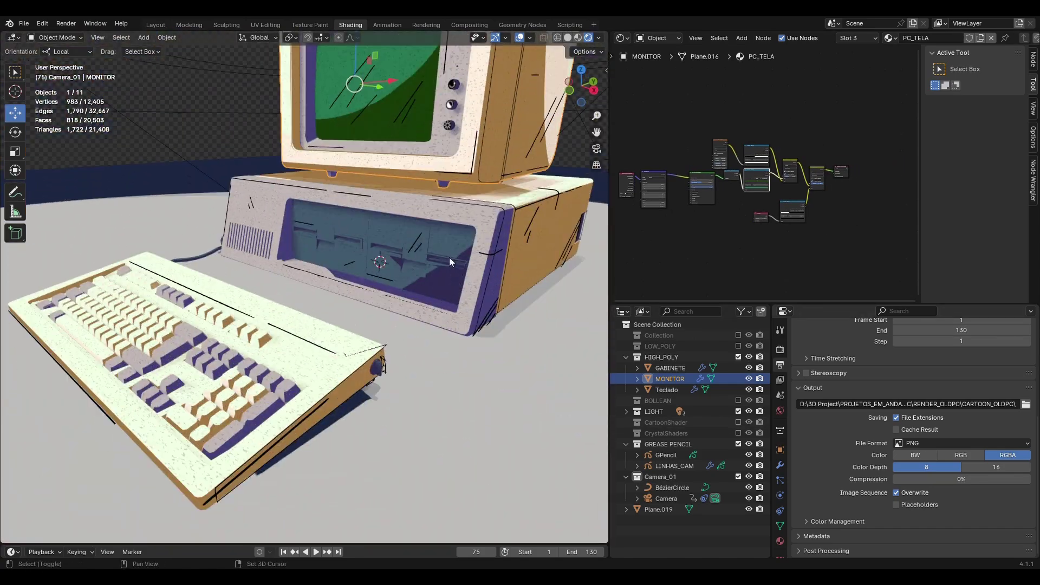
middle_drag(449, 262, 477, 265)
click(781, 464)
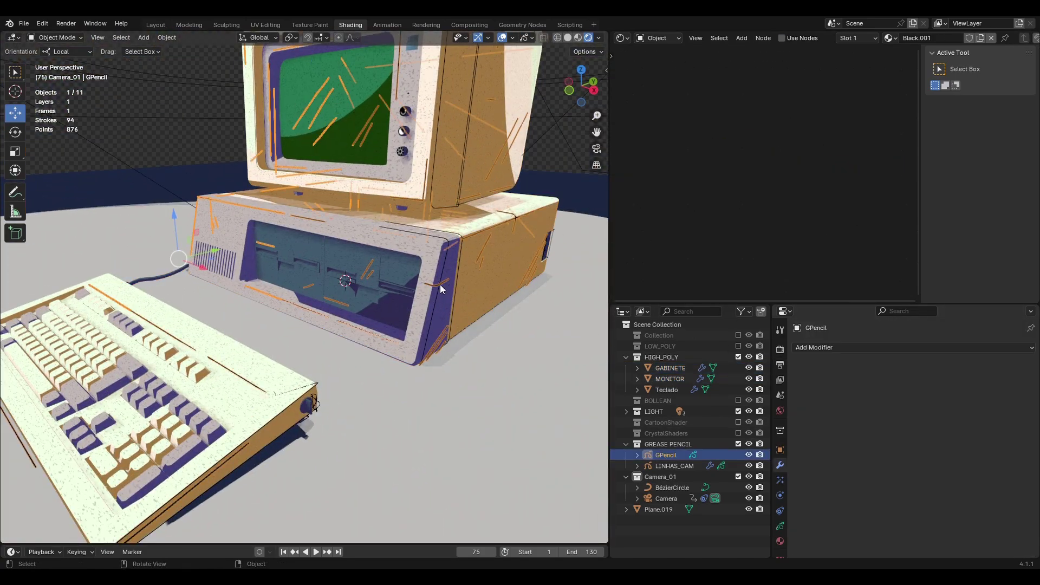